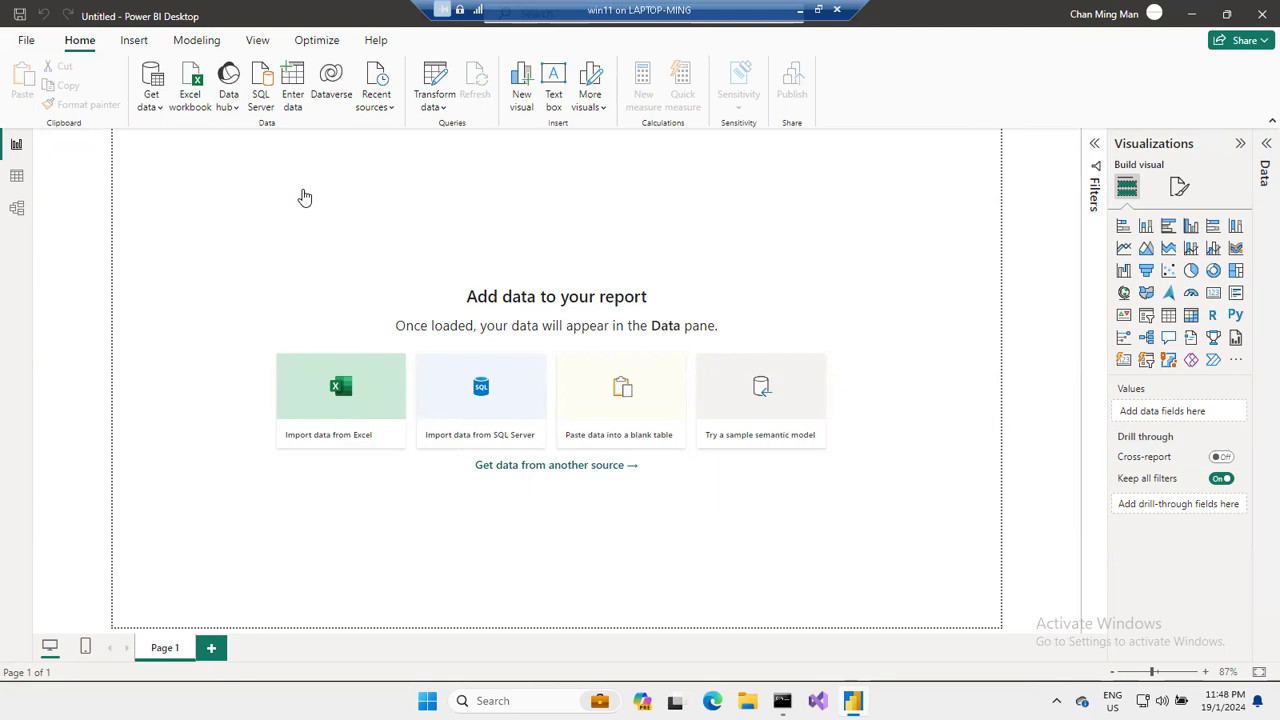
Connect to the SQL Server at localhost so its databases, including Northwind, are listed.
click(27, 44)
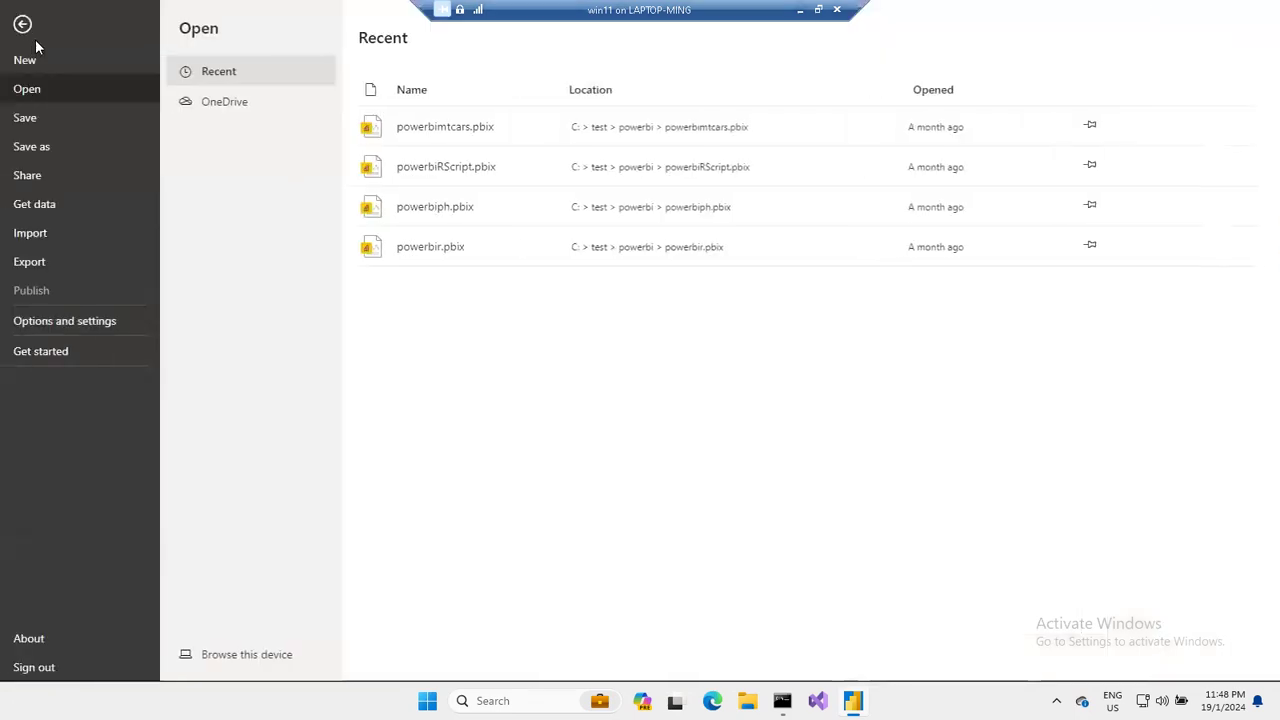
click(27, 38)
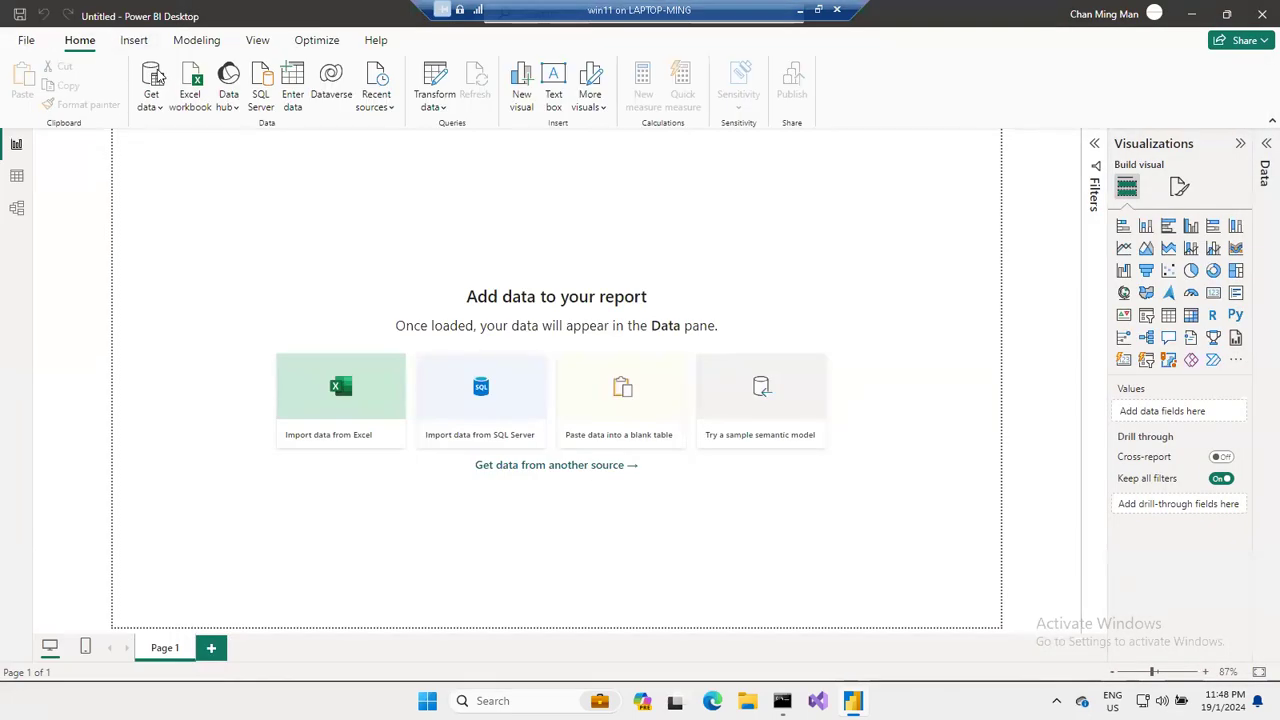
click(151, 100)
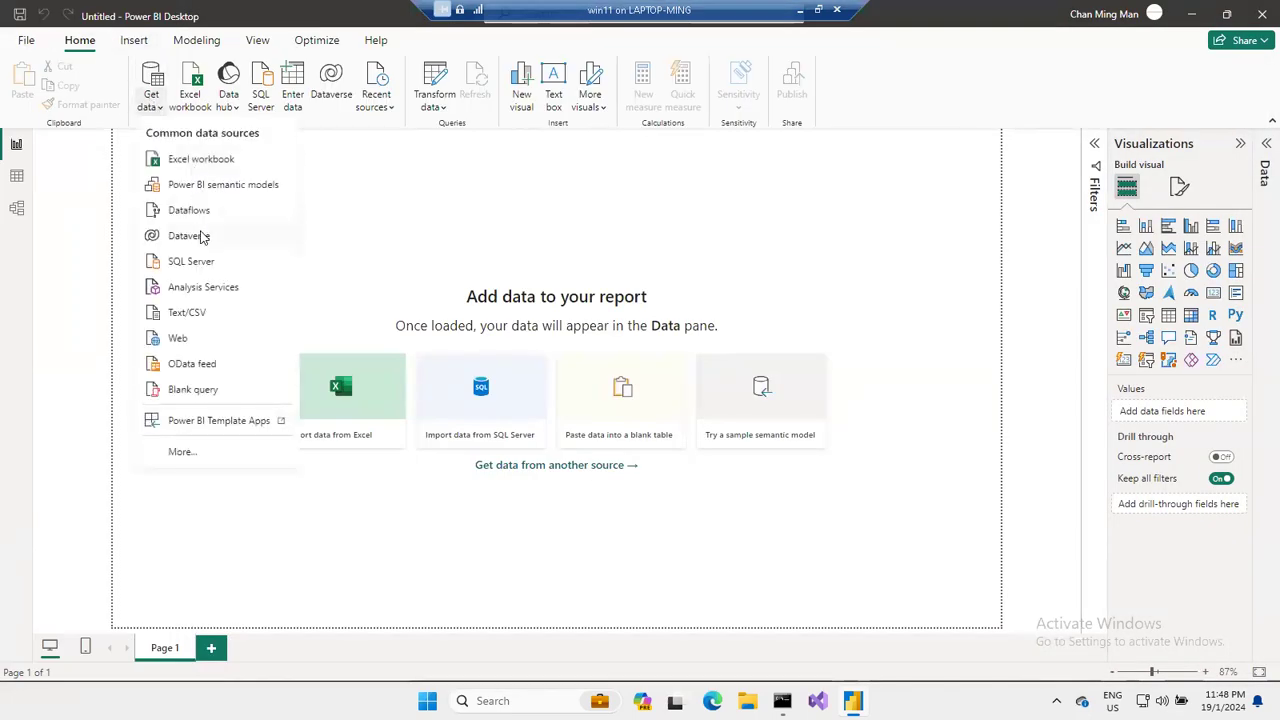
click(206, 260)
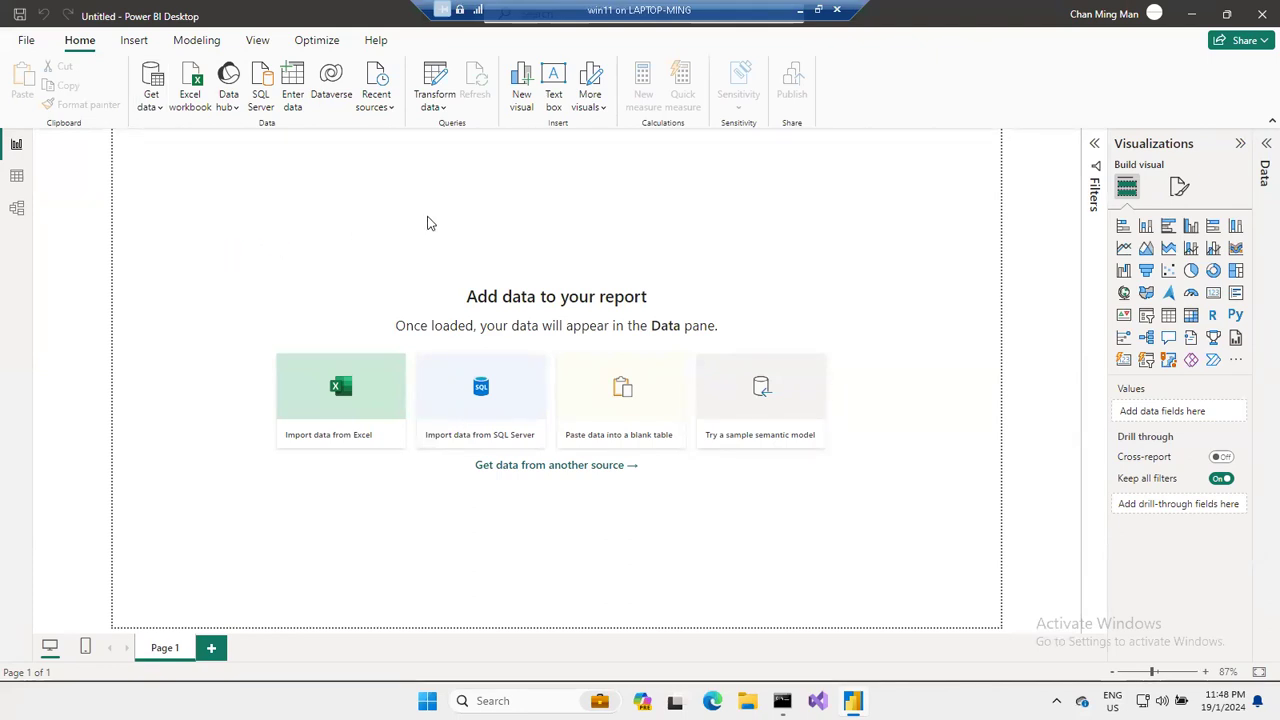
text(l)
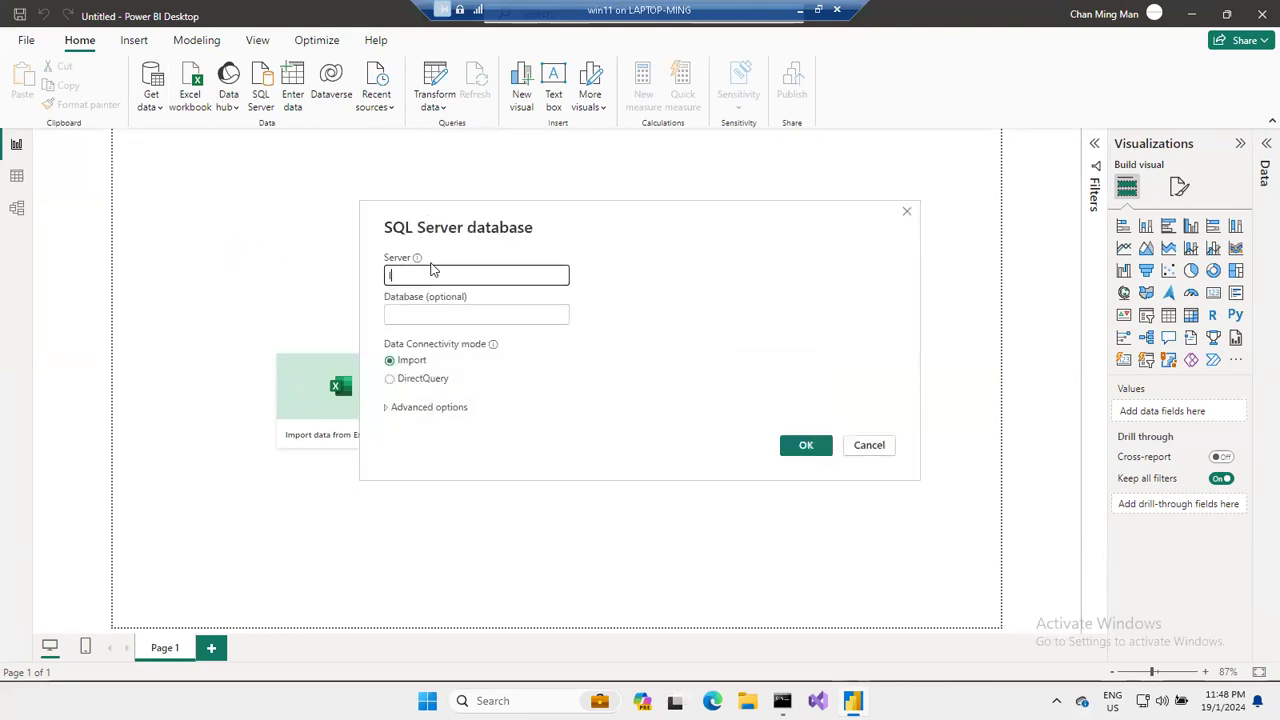
text(ocalhost)
click(795, 447)
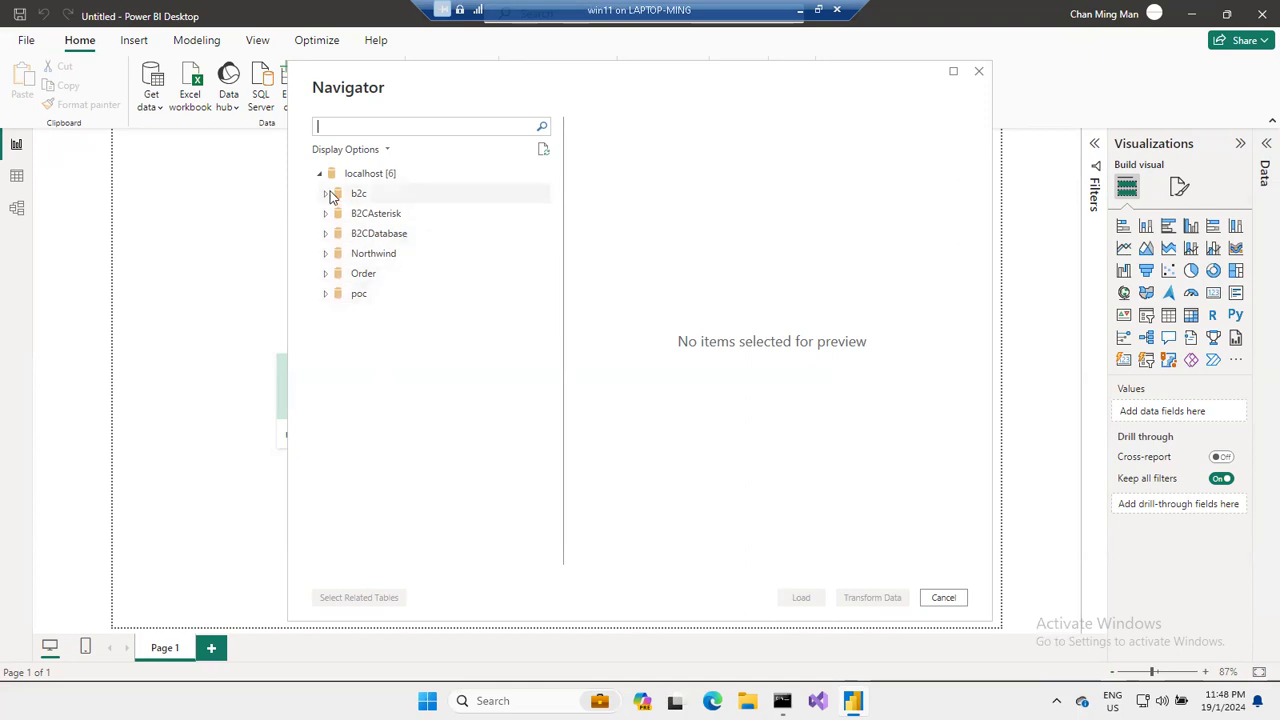
Load the Northwind Customers table (91 rows) from the Navigator into the report.
click(325, 256)
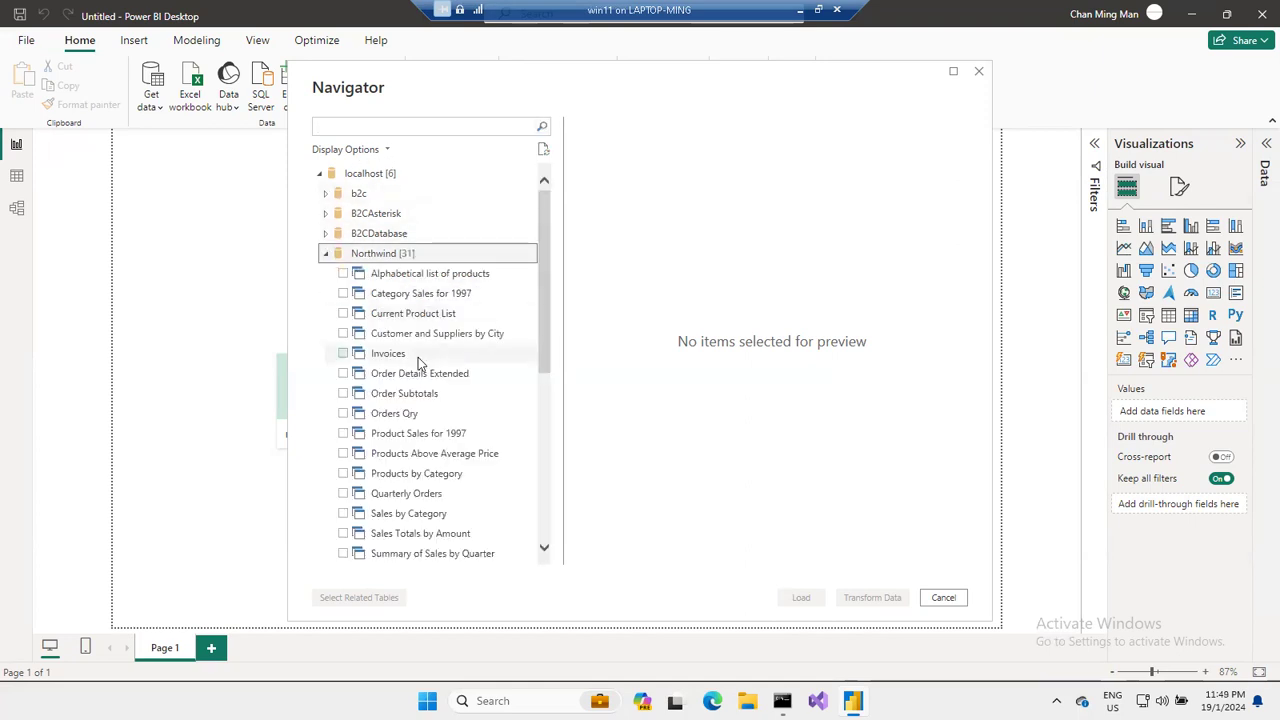
scroll(417, 363, down, 5)
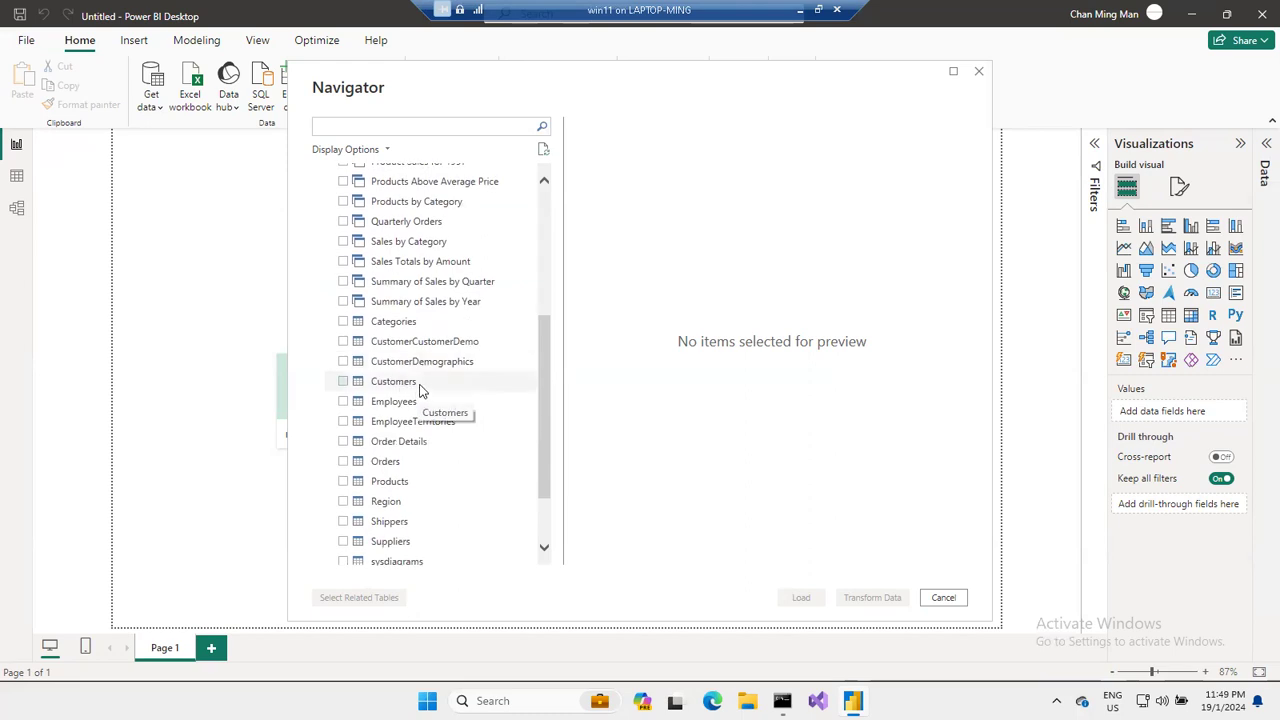
click(420, 389)
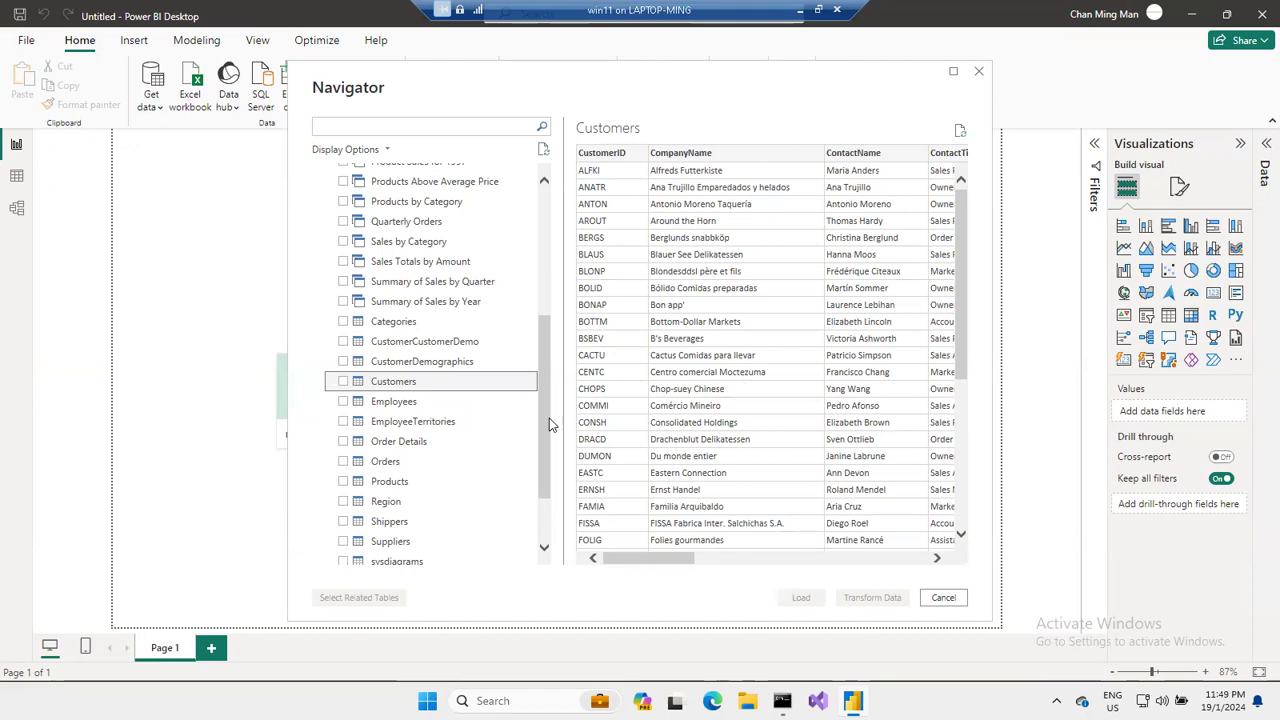
click(343, 381)
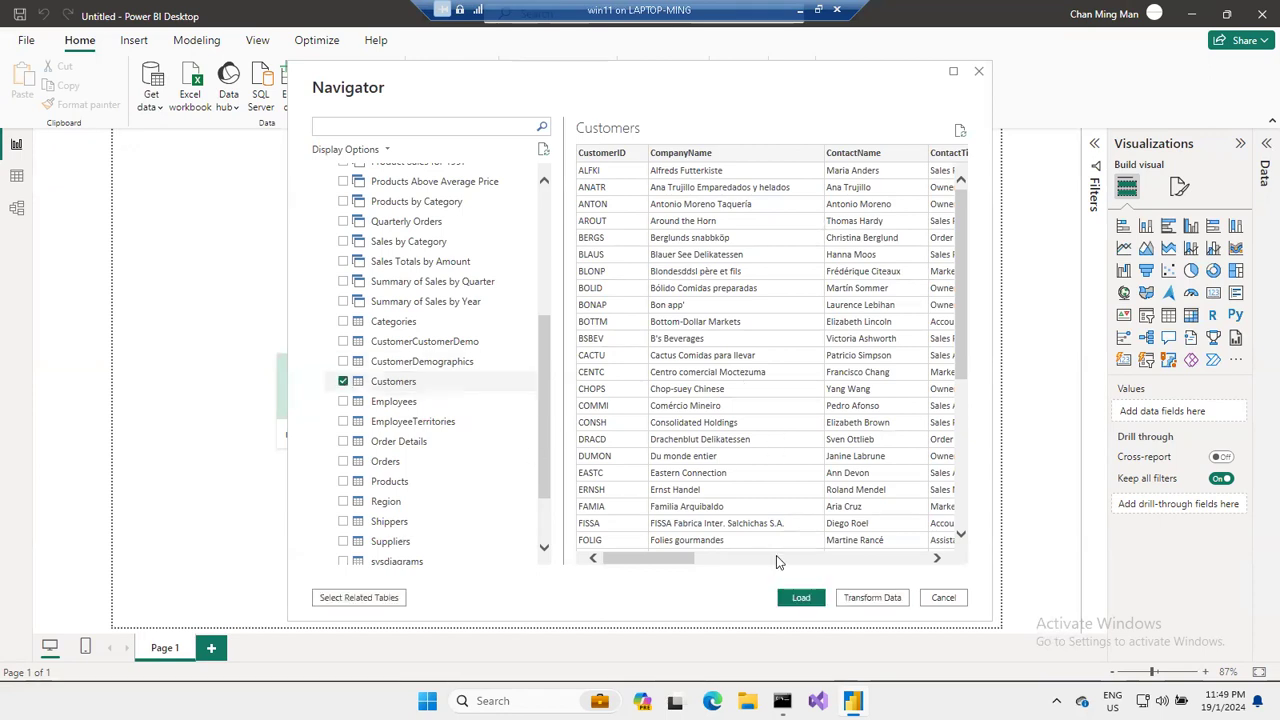
click(800, 598)
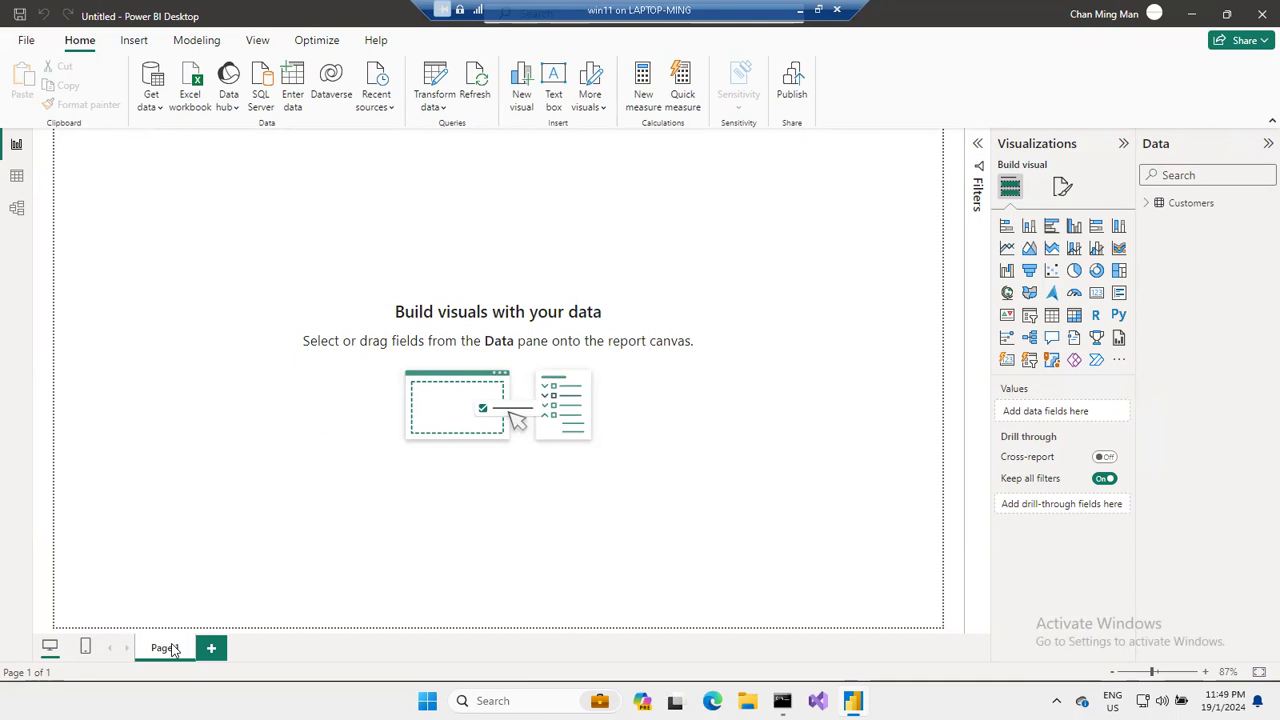
Rename the Page 1 tab to Customers.
double_click(172, 649)
text(d)
text(tome)
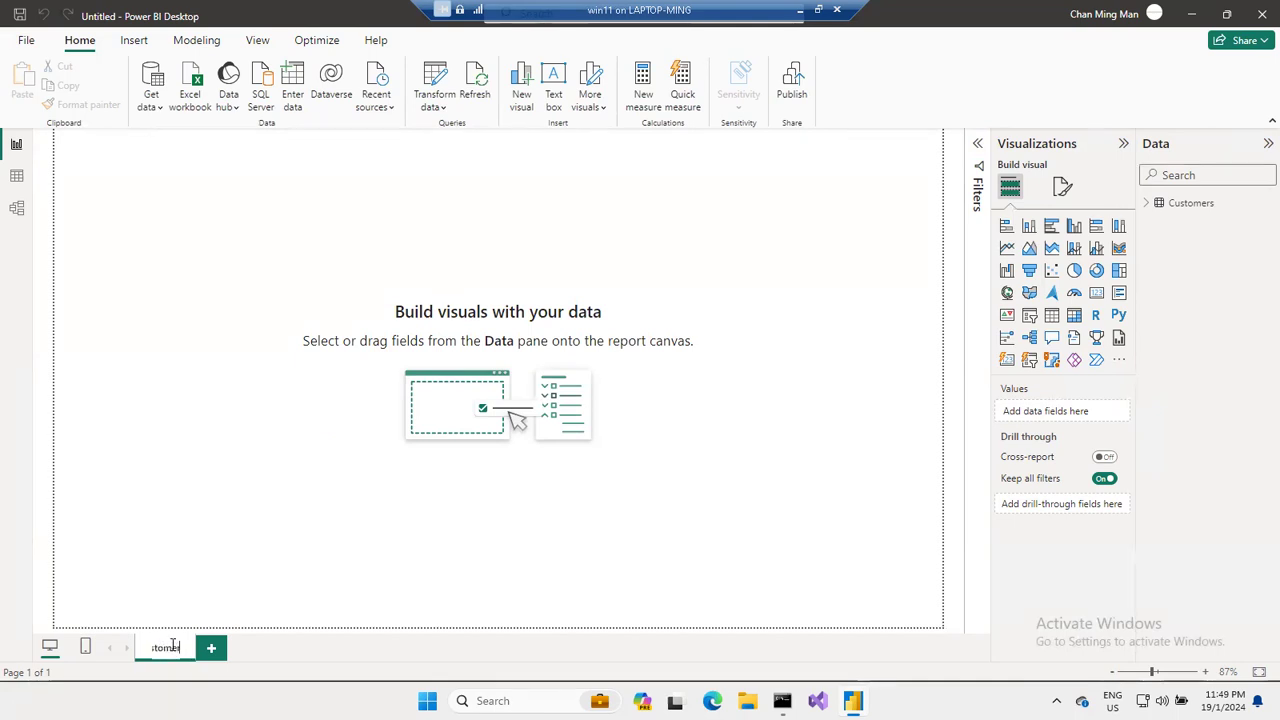
text(r)
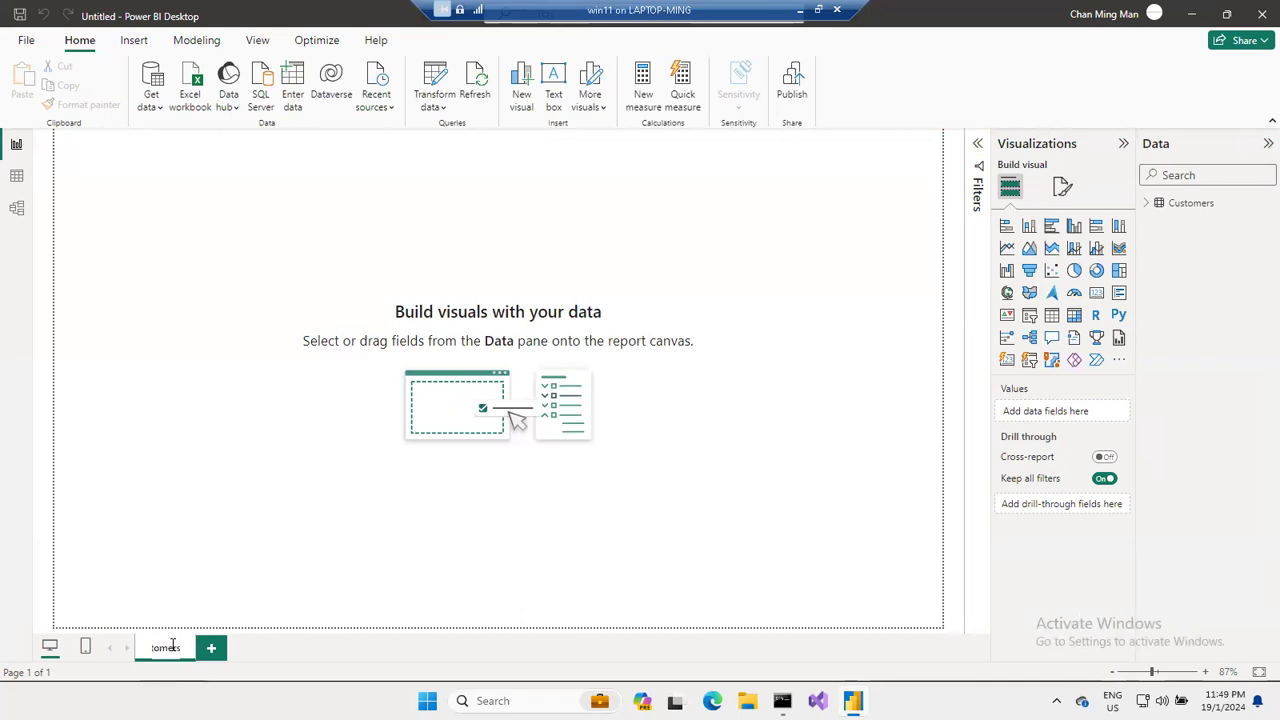
key(Return)
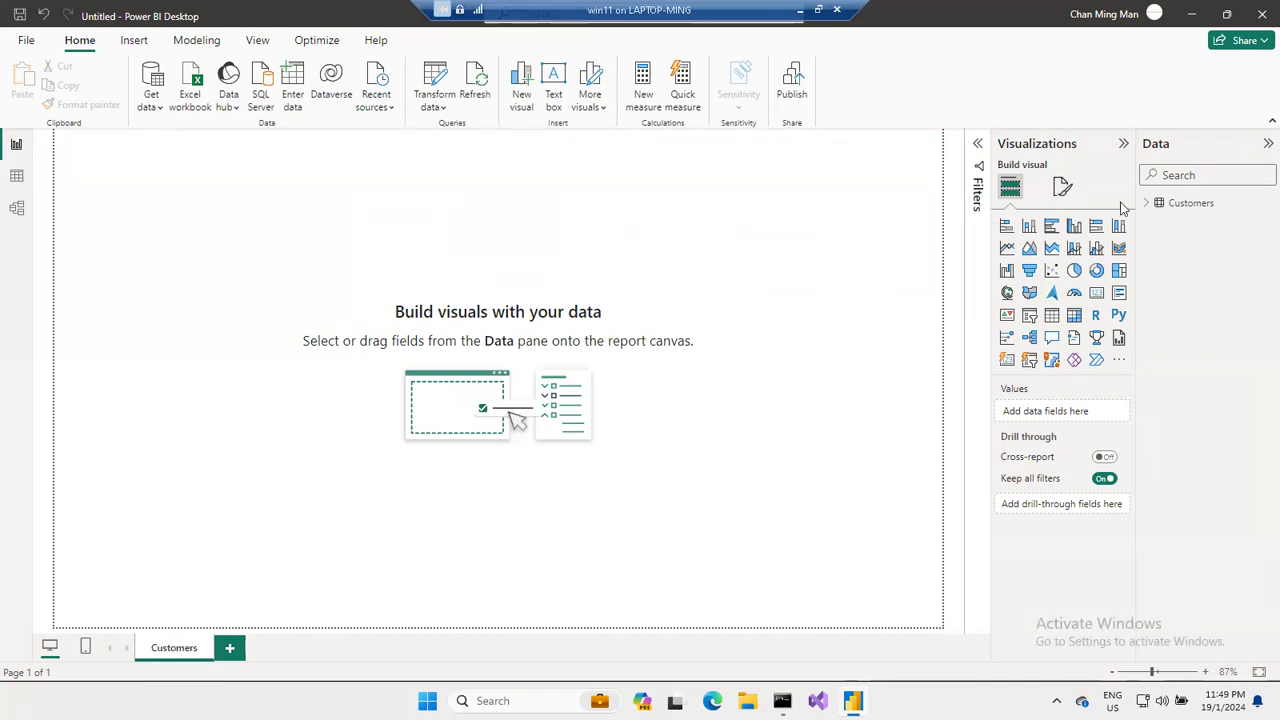
Add an enlarged table visual of Customers' CompanyName, ContactName and Country.
click(1051, 316)
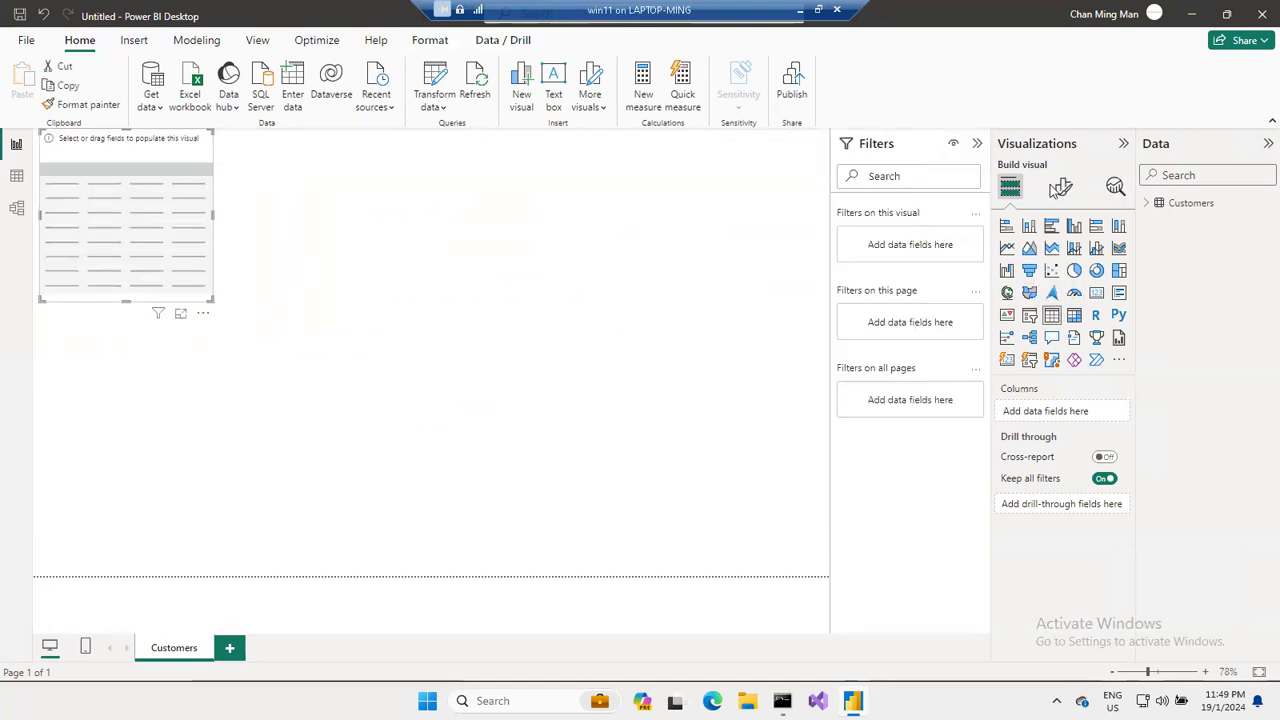
mouse_move(1191, 203)
click(1145, 203)
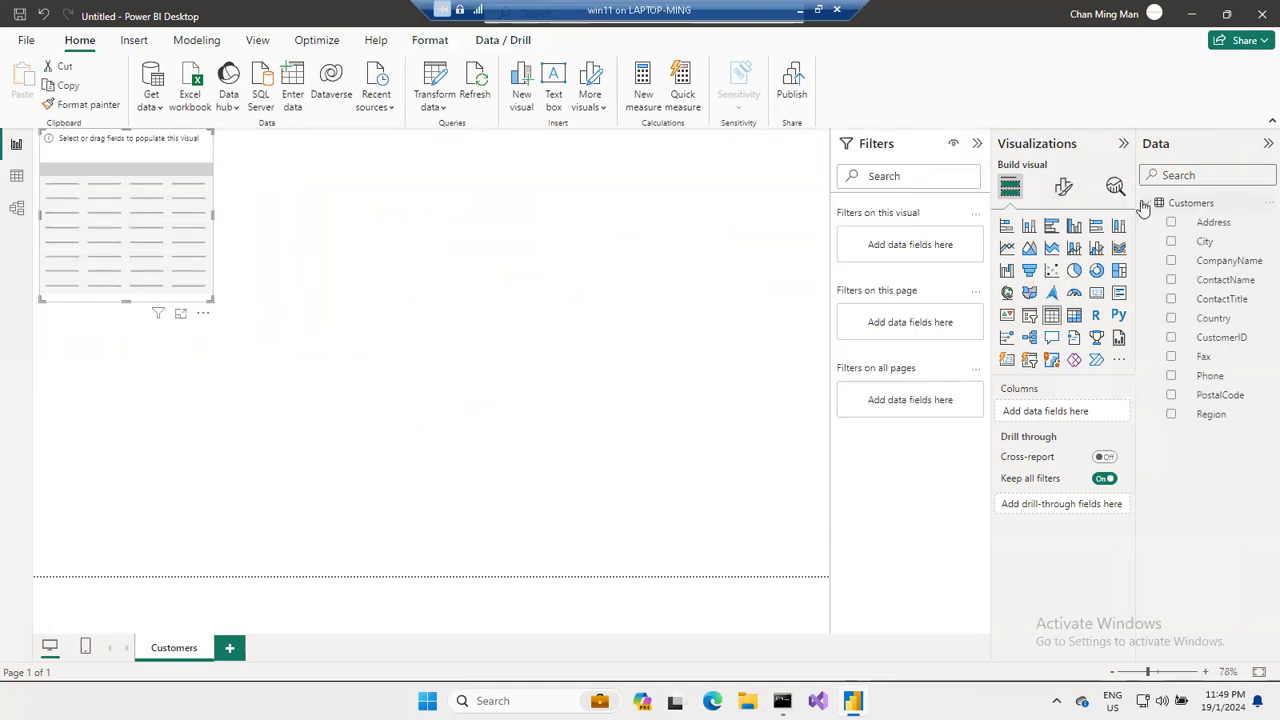
click(1171, 261)
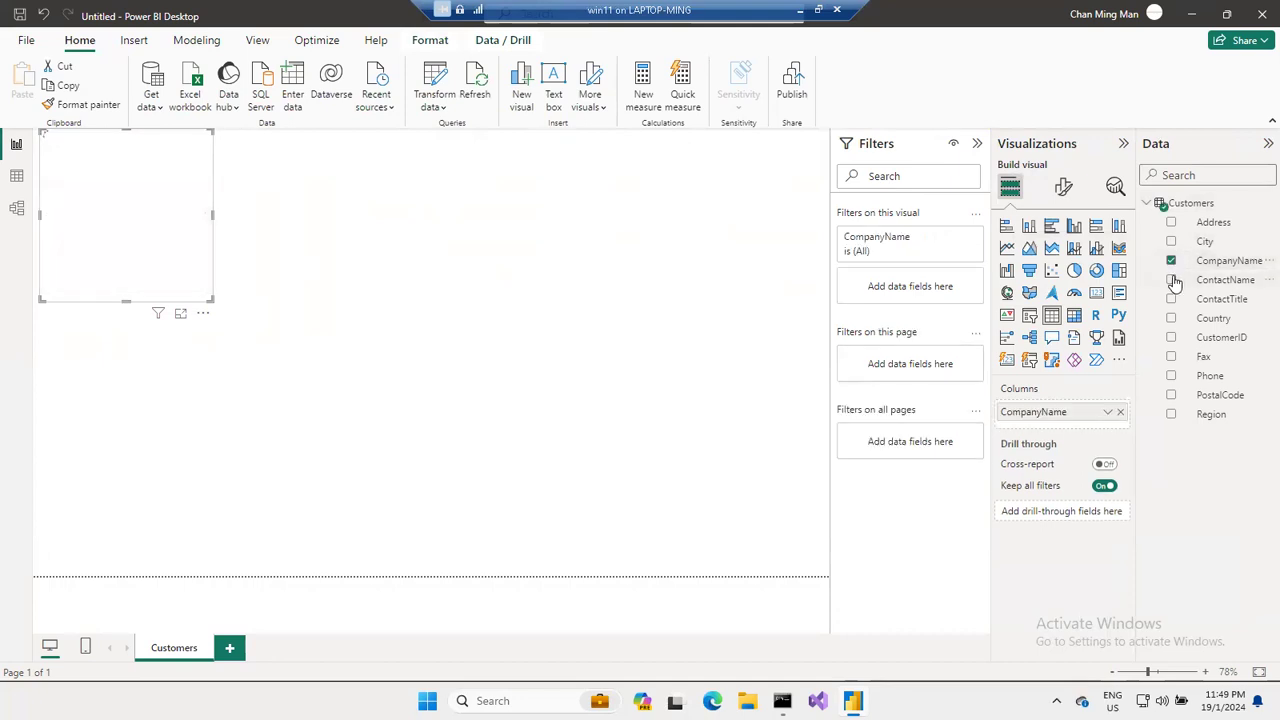
click(1173, 281)
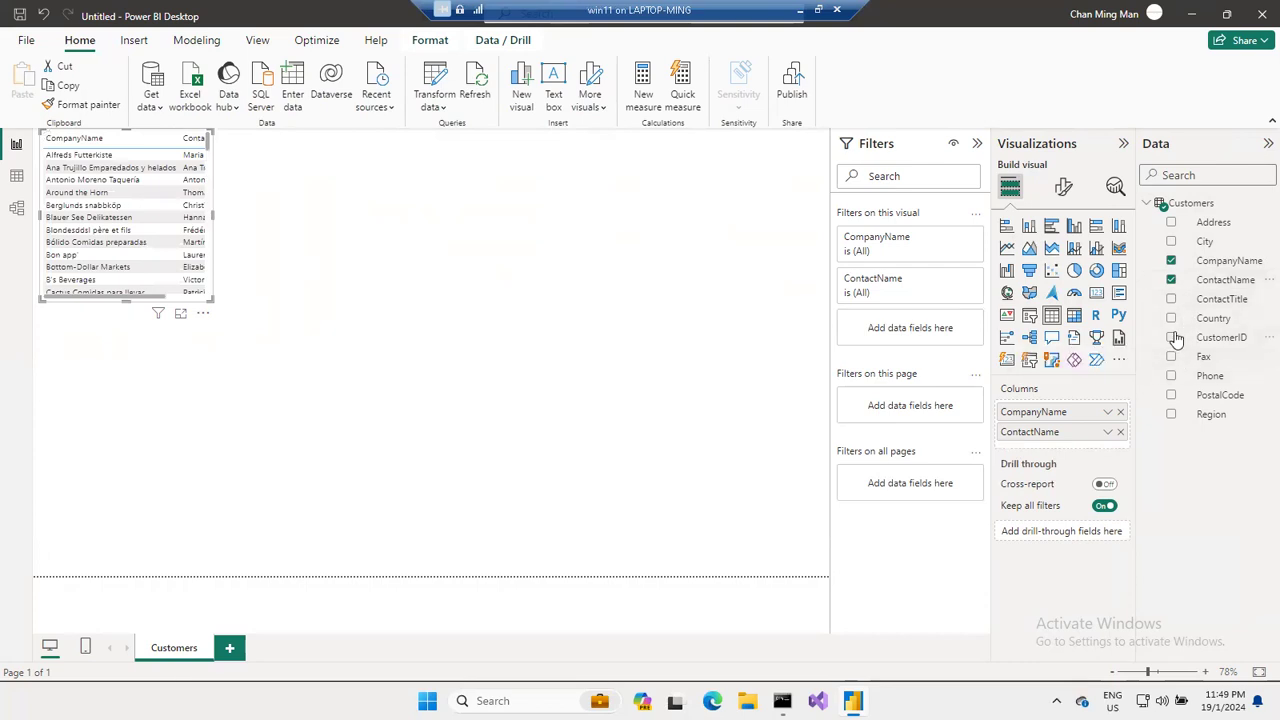
click(1171, 319)
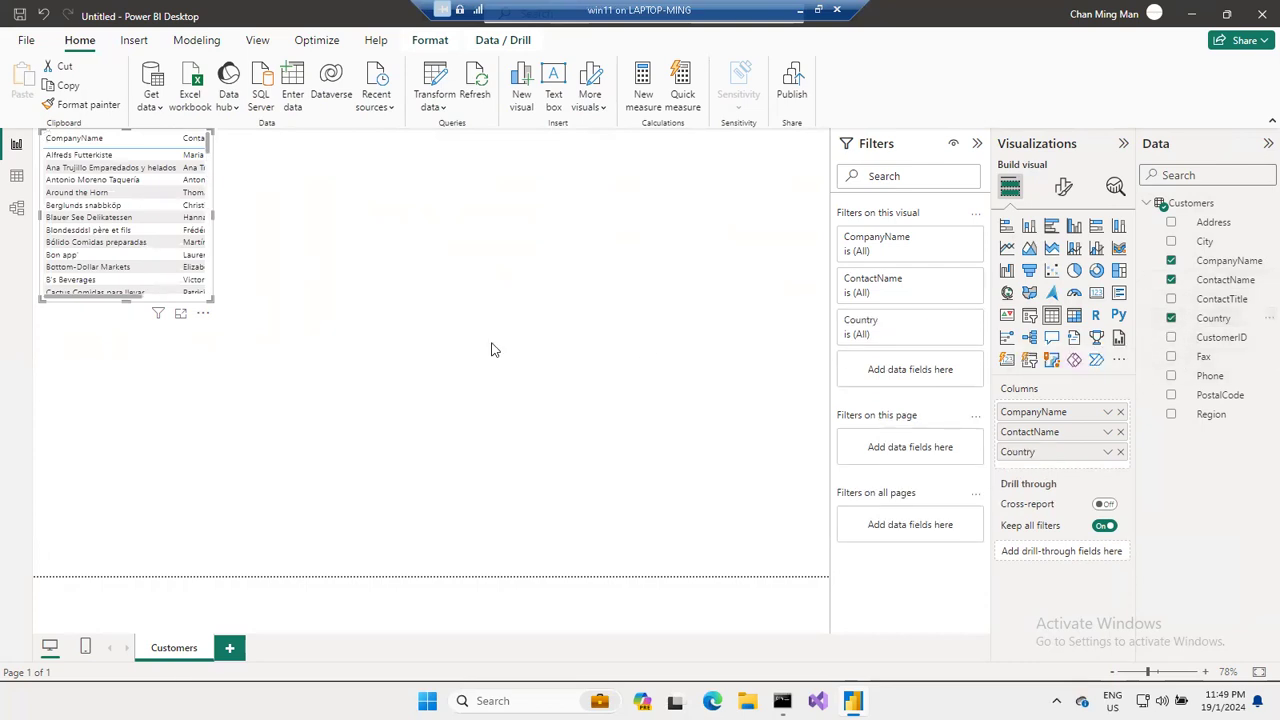
drag(212, 298, 449, 396)
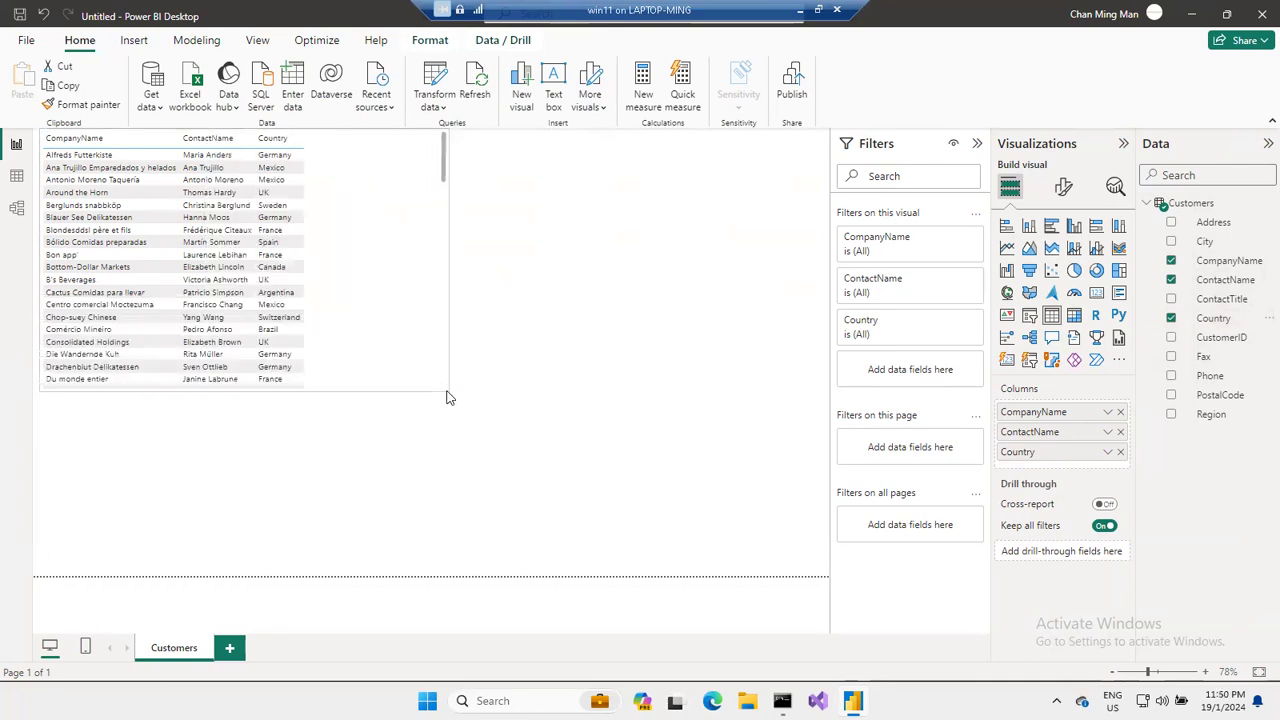
click(624, 290)
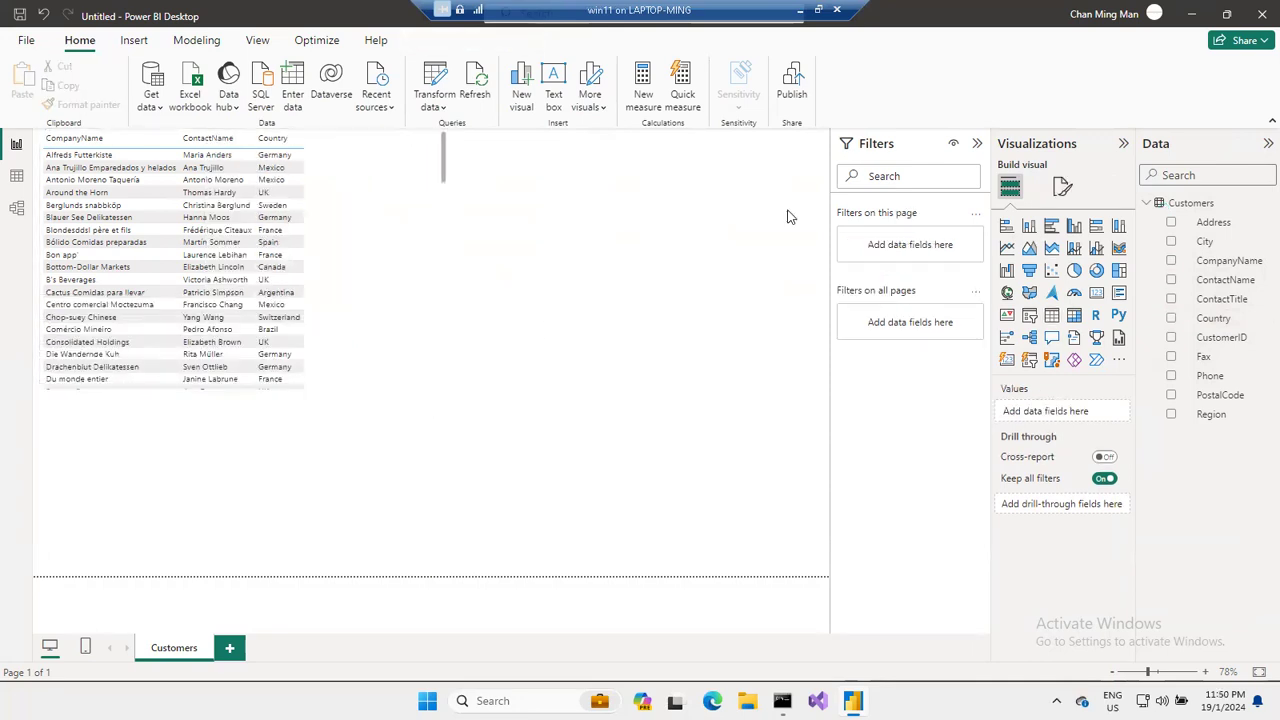
click(1146, 203)
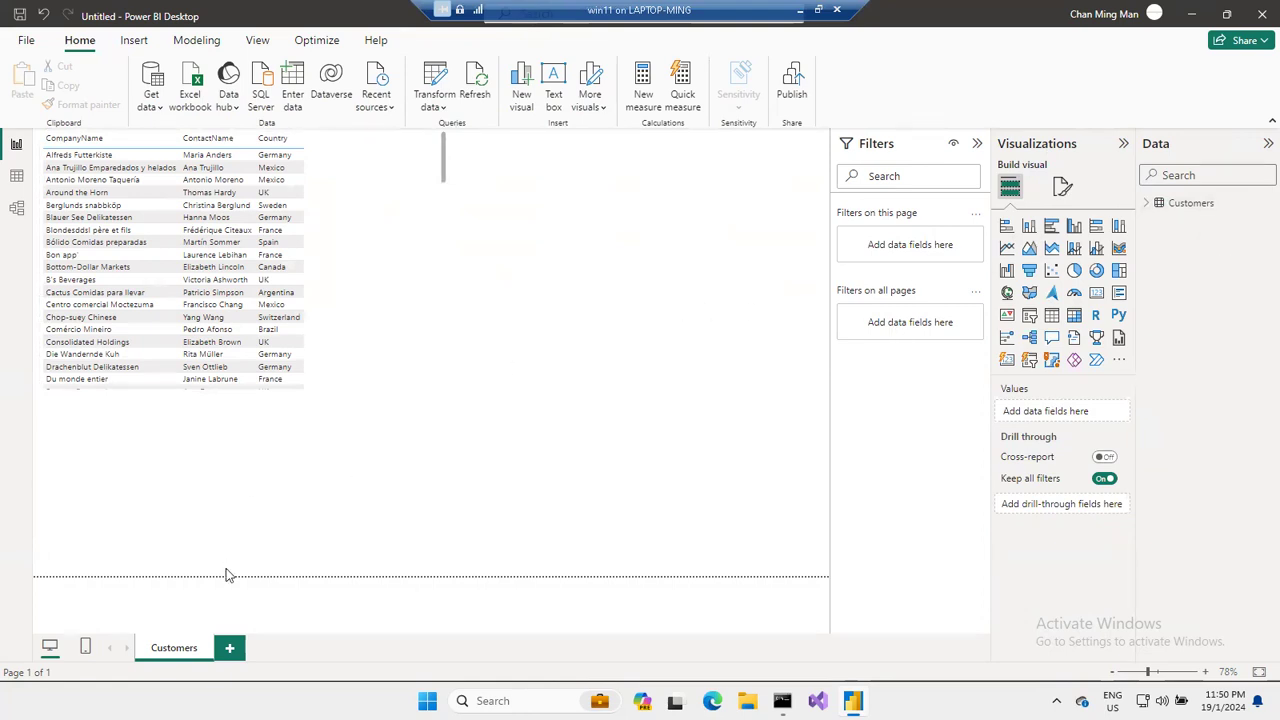
Add a new blank report page and name it Suppliers.
click(229, 648)
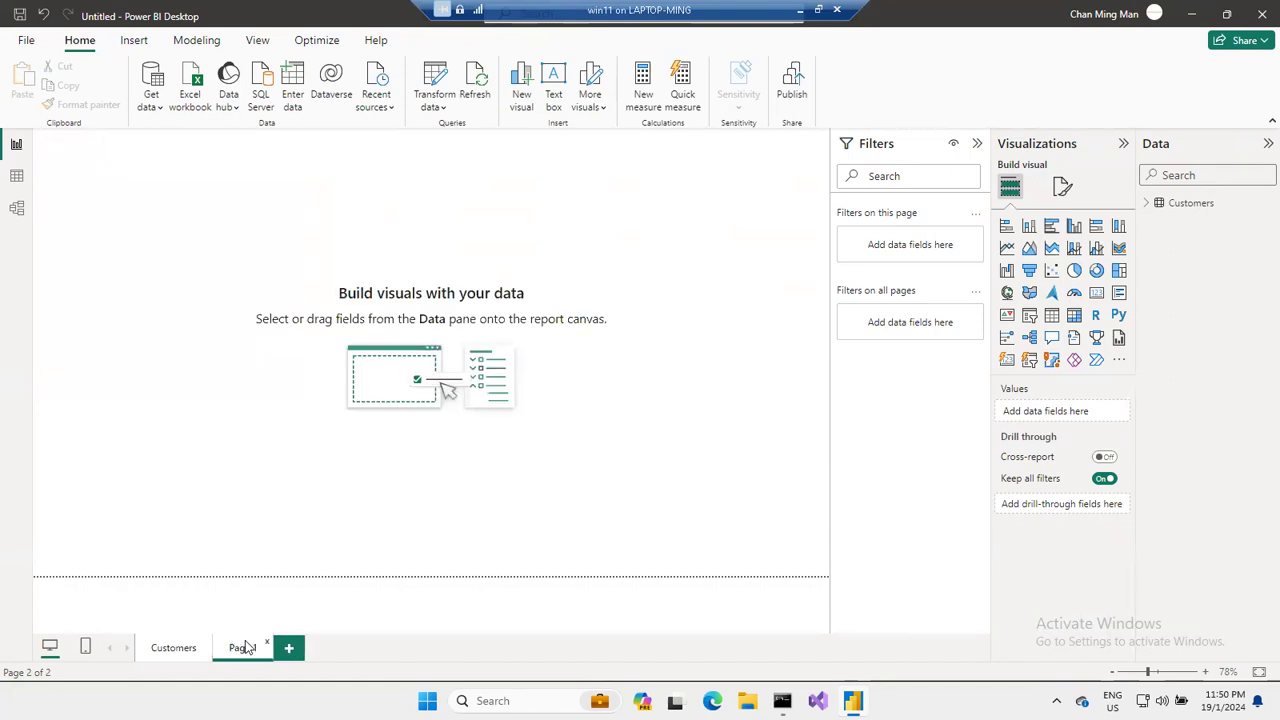
double_click(246, 648)
text(Se)
click(307, 478)
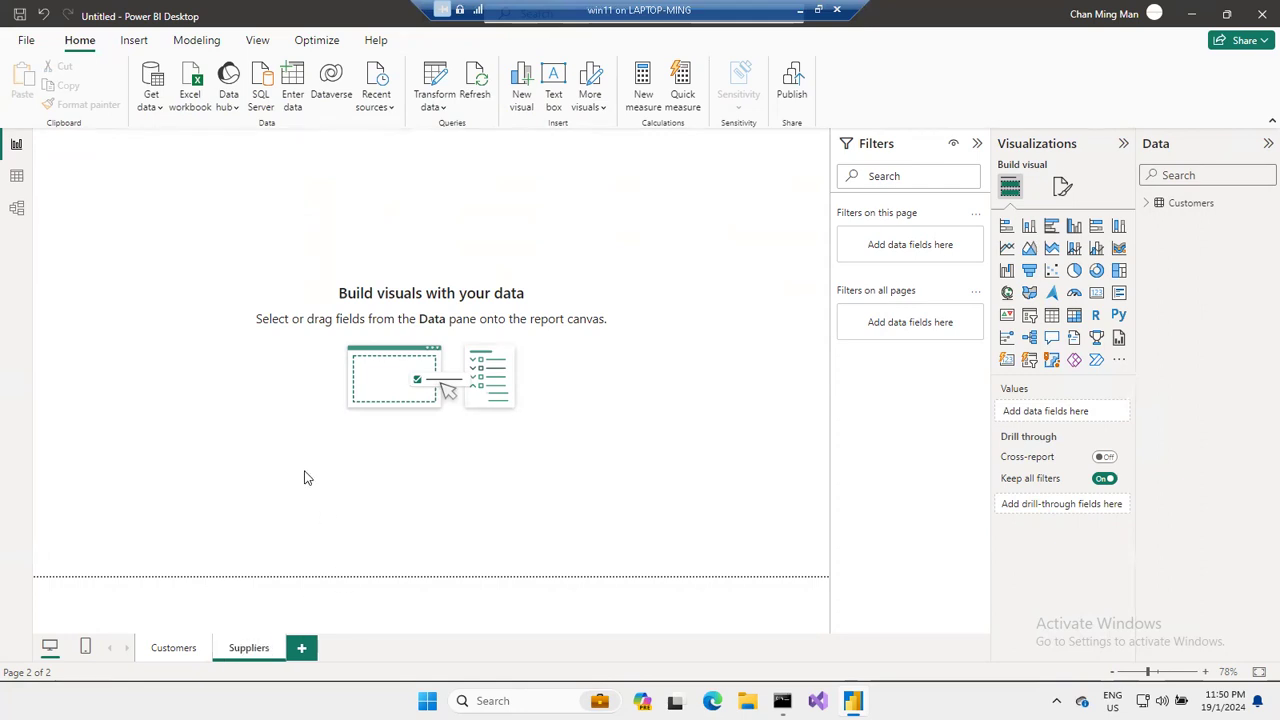
Reconnect to the localhost SQL Server to list its six databases again.
click(153, 98)
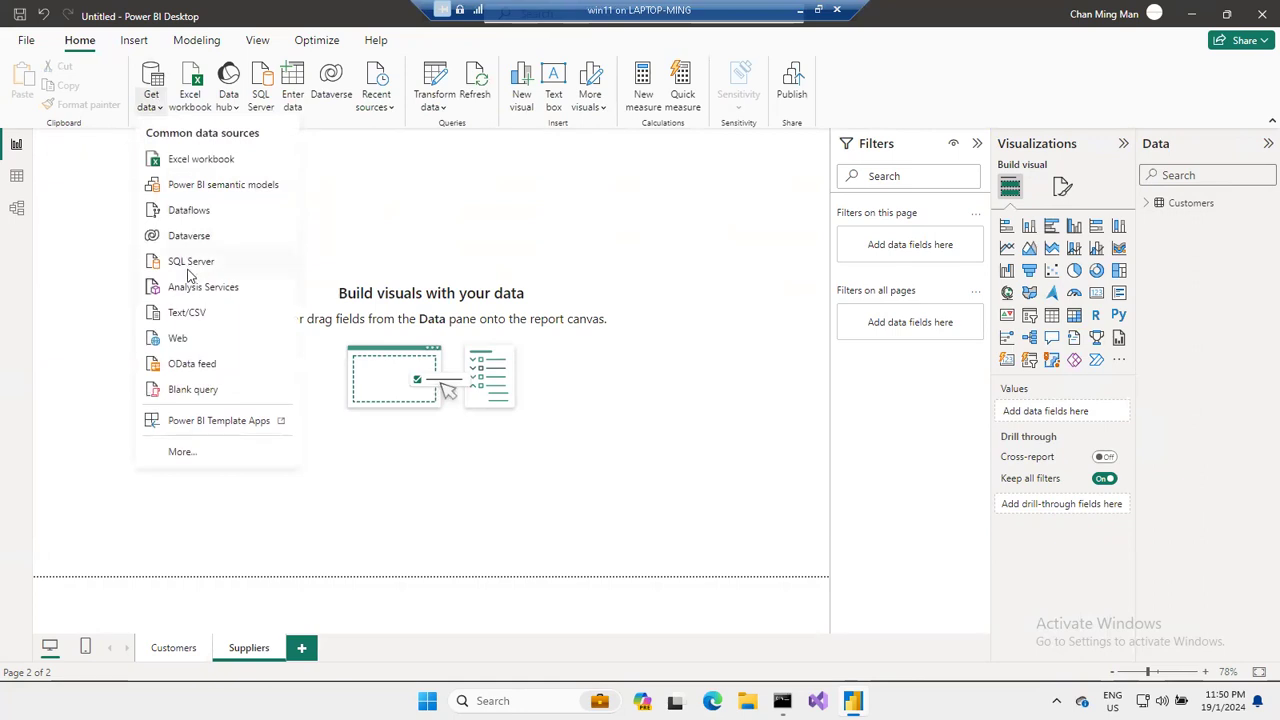
click(200, 263)
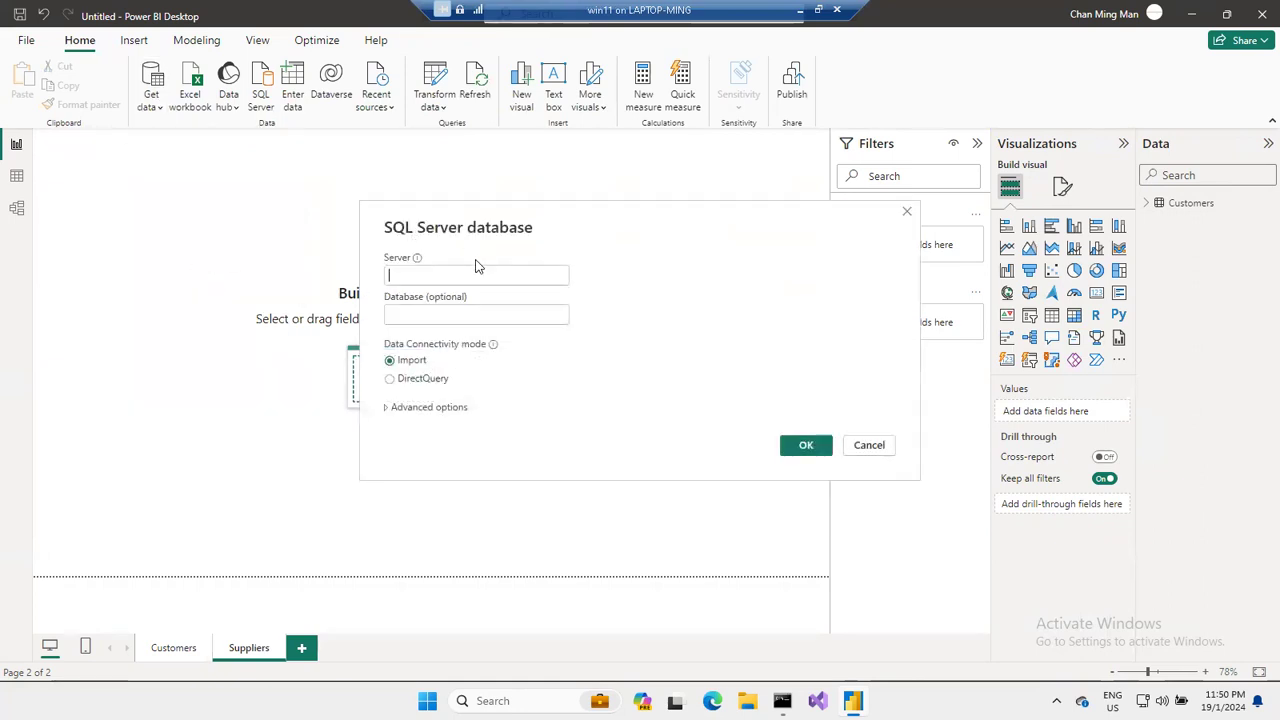
text(localhost)
click(802, 445)
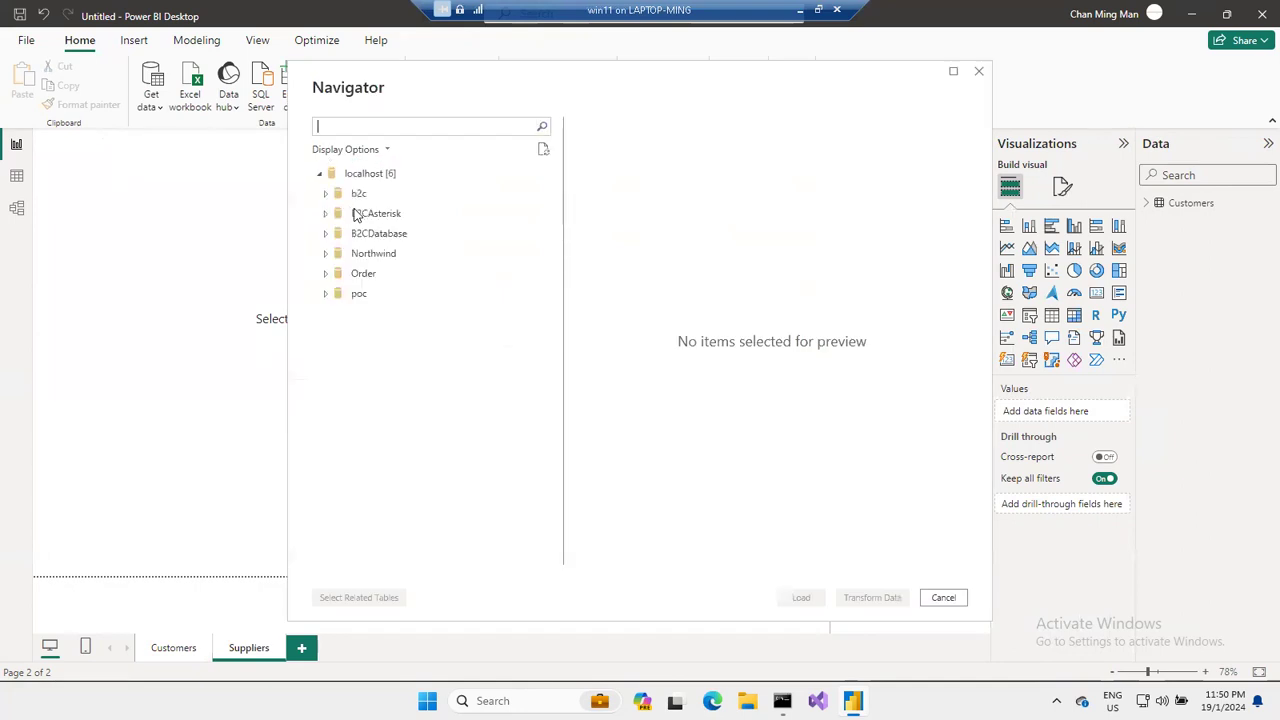
Load the Northwind Suppliers table from the Navigator into the model.
click(326, 253)
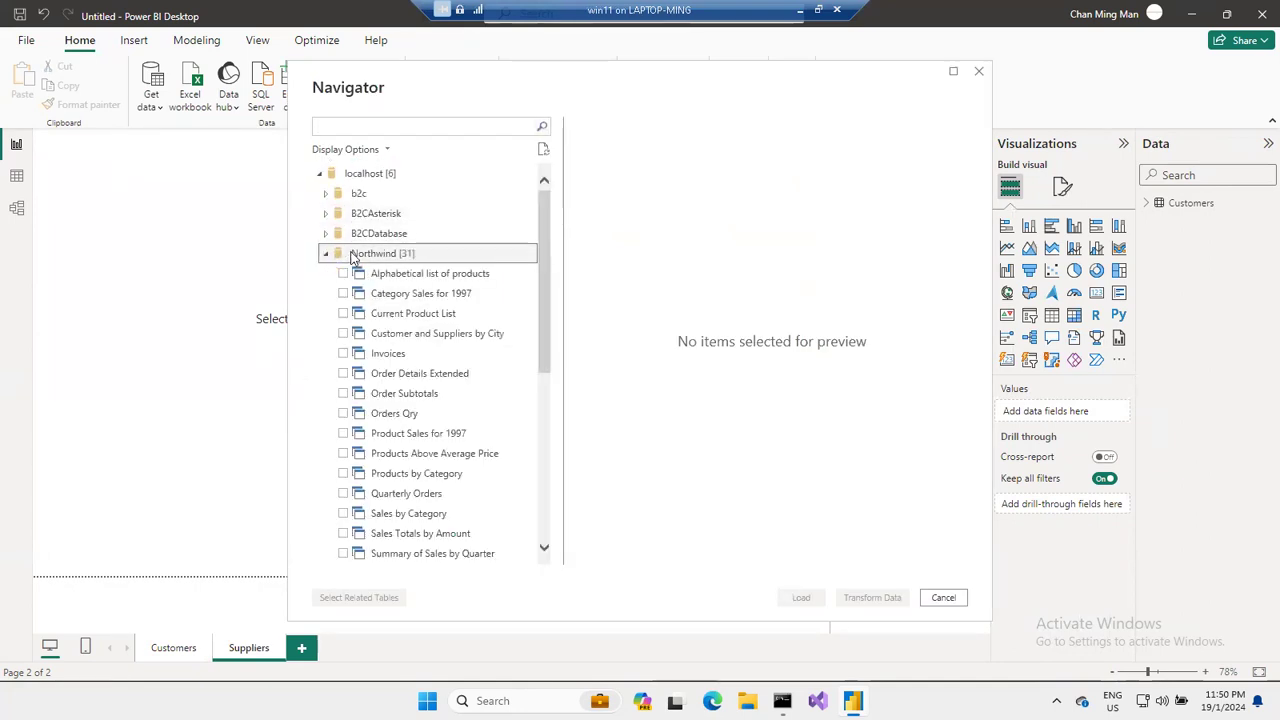
click(546, 434)
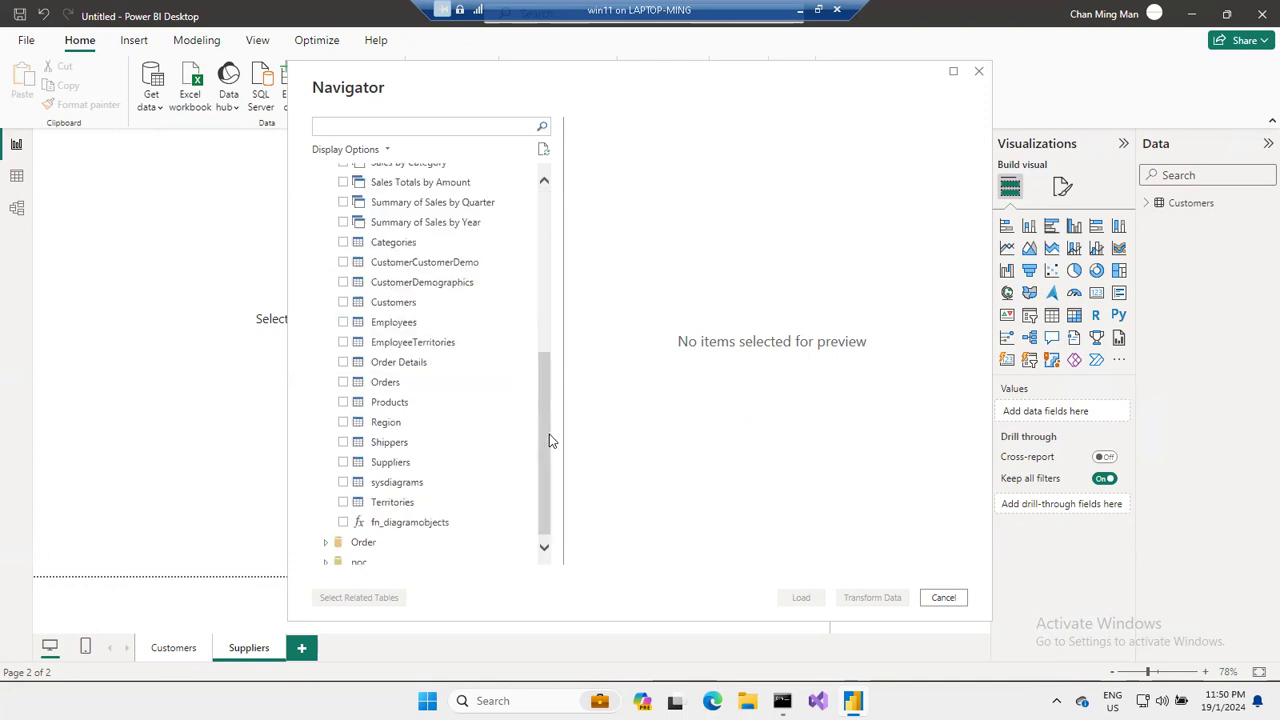
click(405, 464)
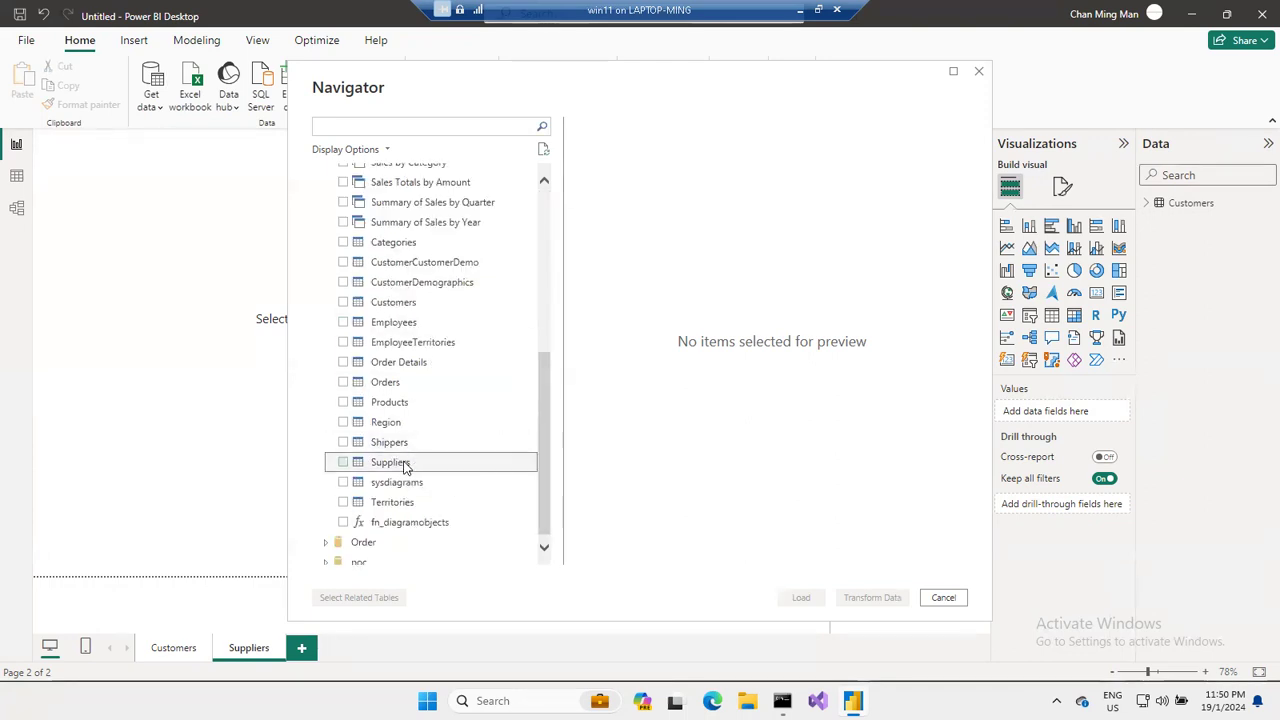
click(343, 463)
click(790, 597)
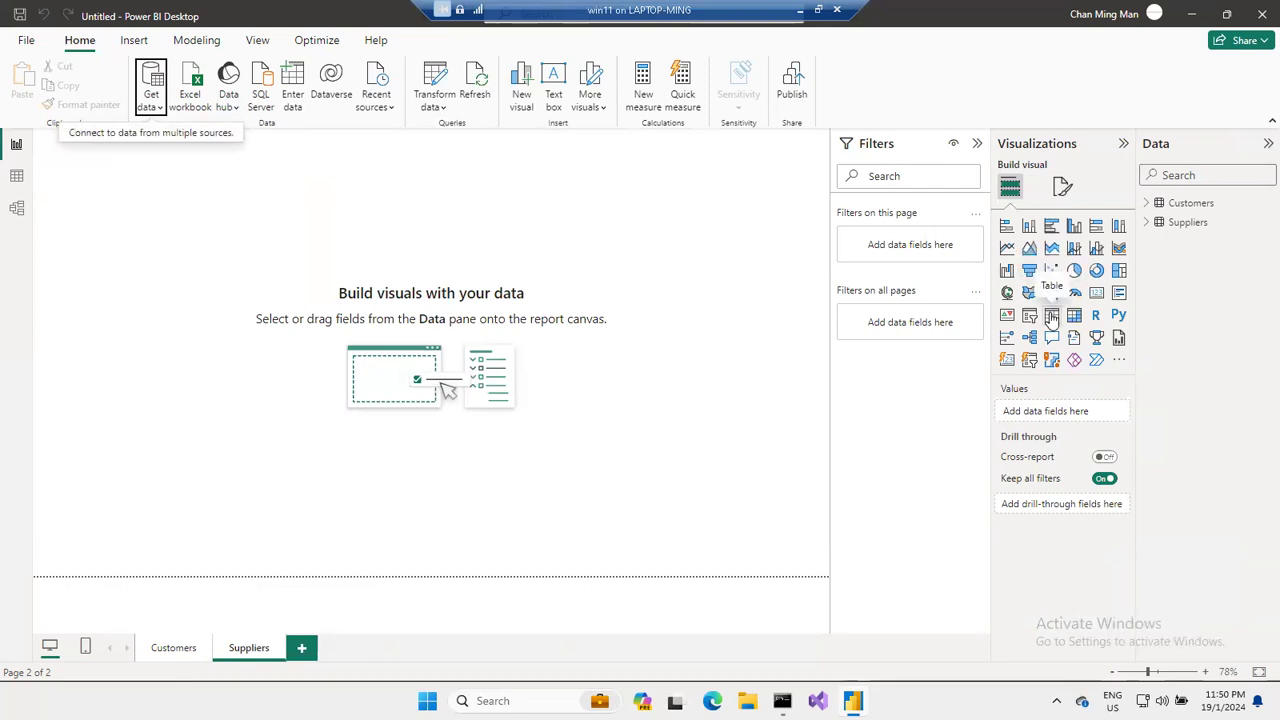
Add an enlarged table visual of Suppliers' CompanyName, ContactName and Country.
click(1052, 316)
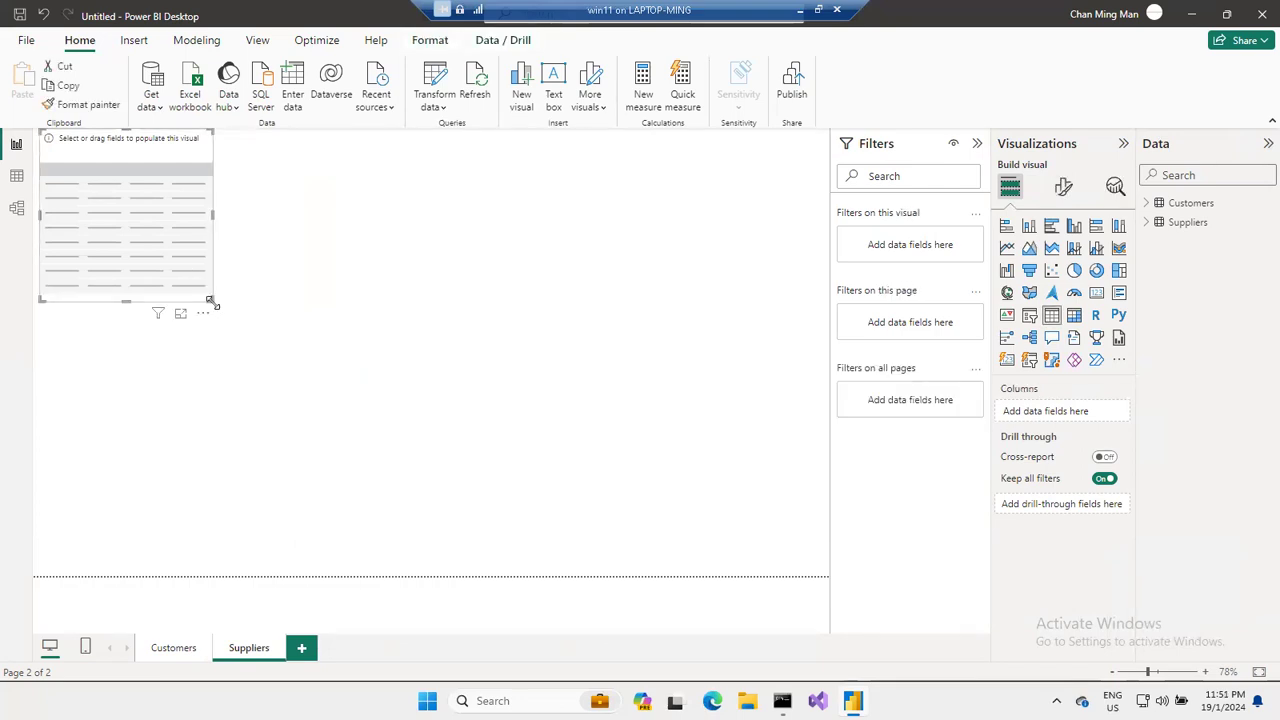
drag(210, 299, 490, 435)
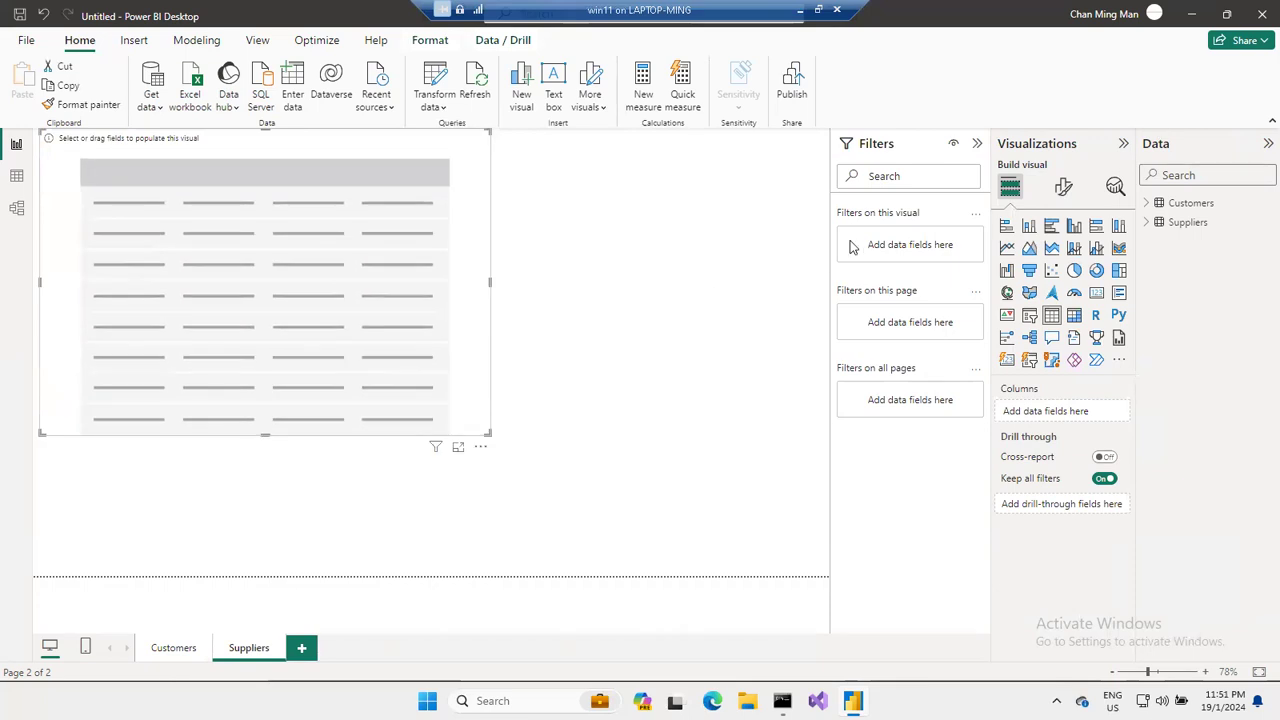
click(1147, 222)
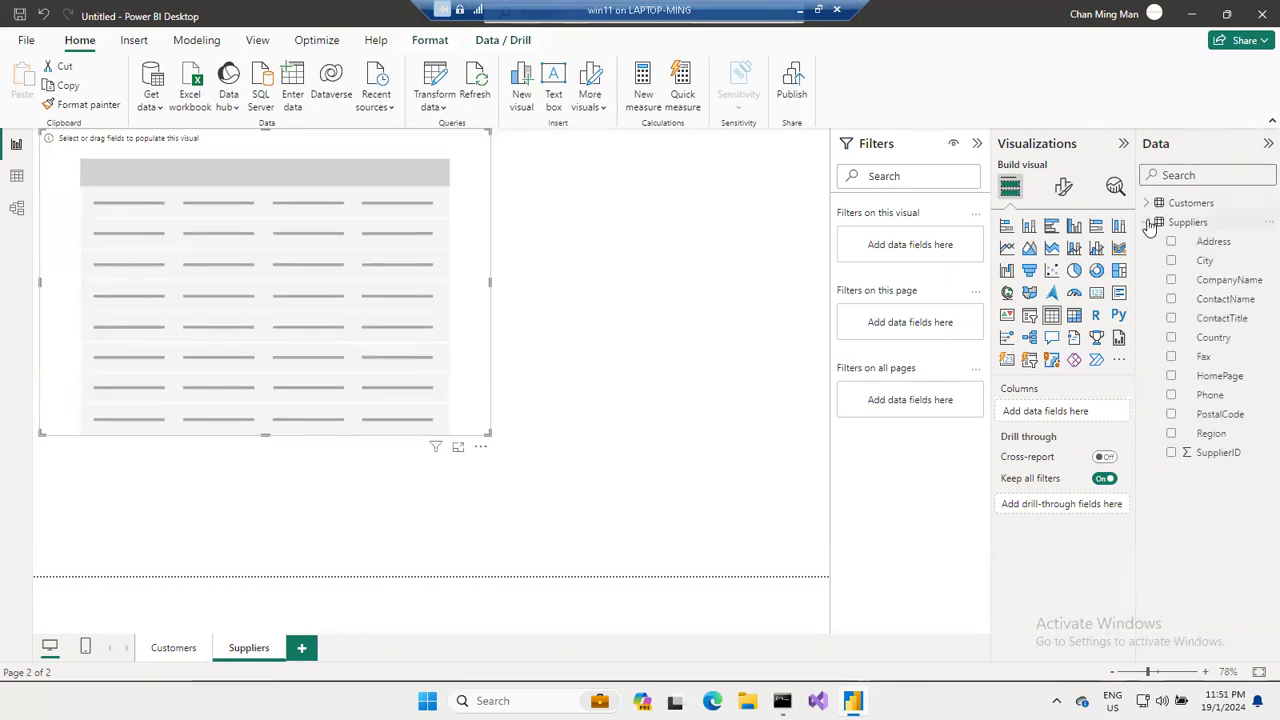
click(1171, 280)
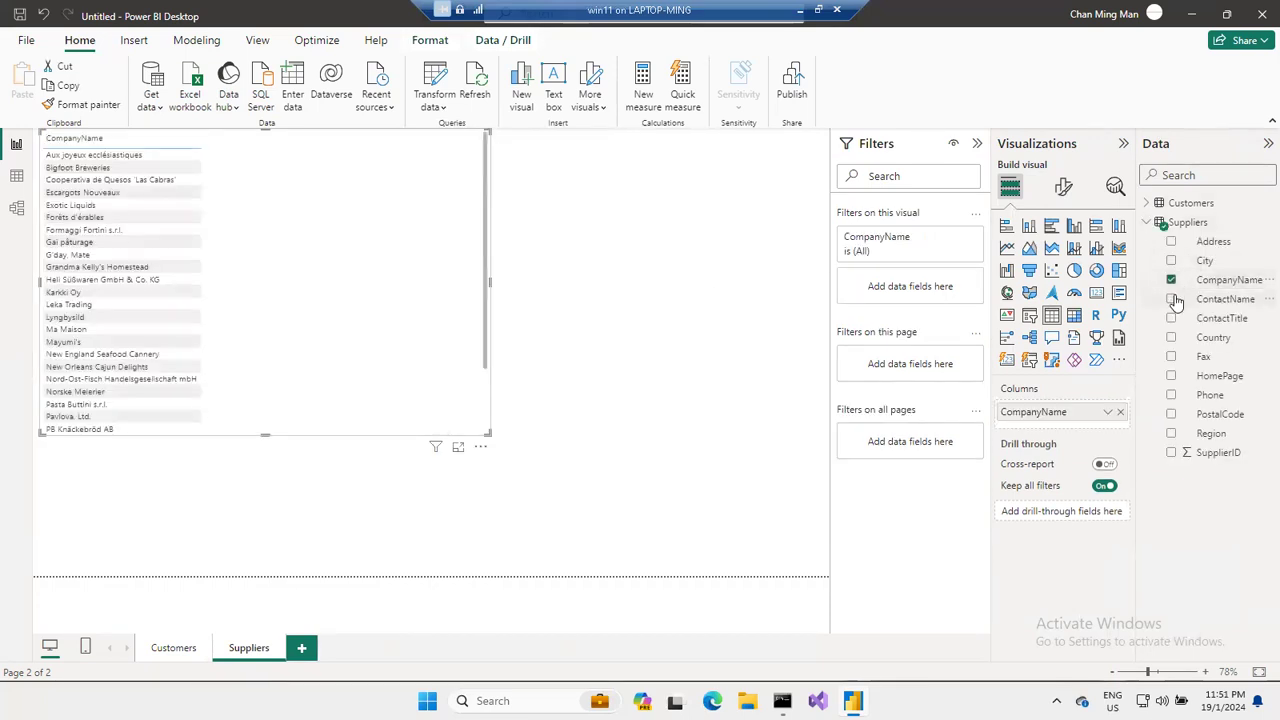
click(1172, 299)
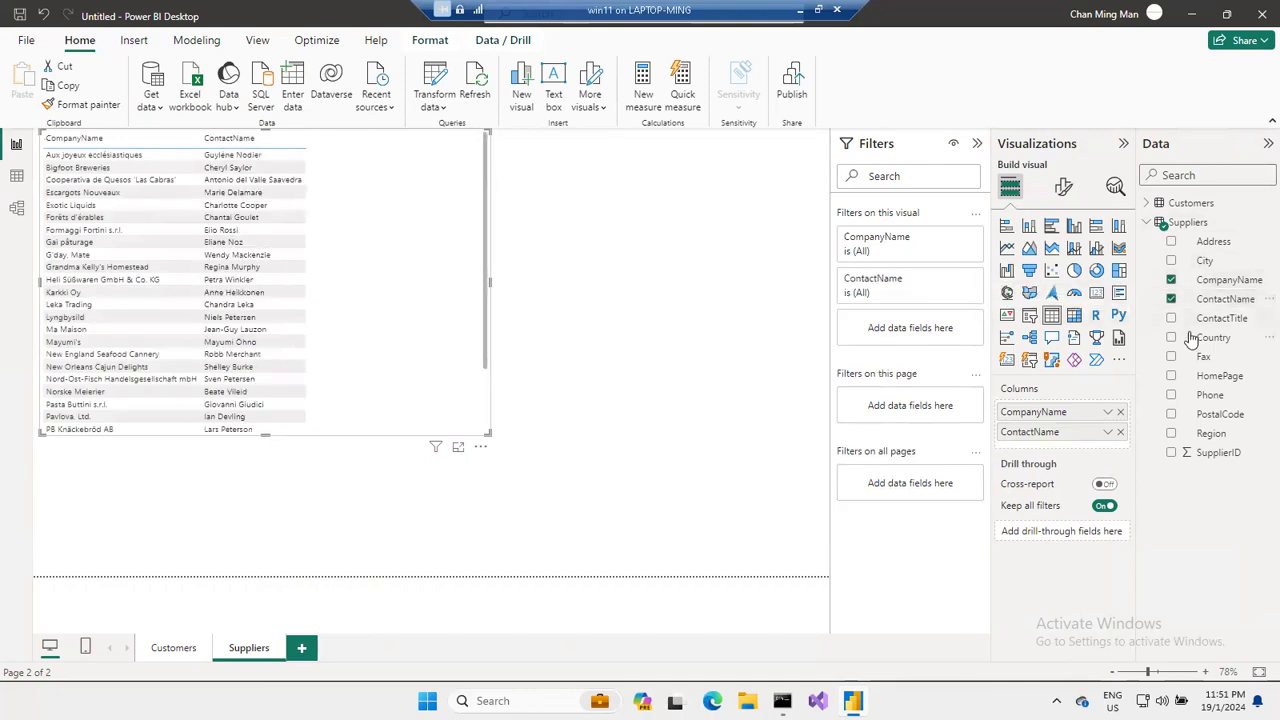
drag(1184, 345, 1174, 341)
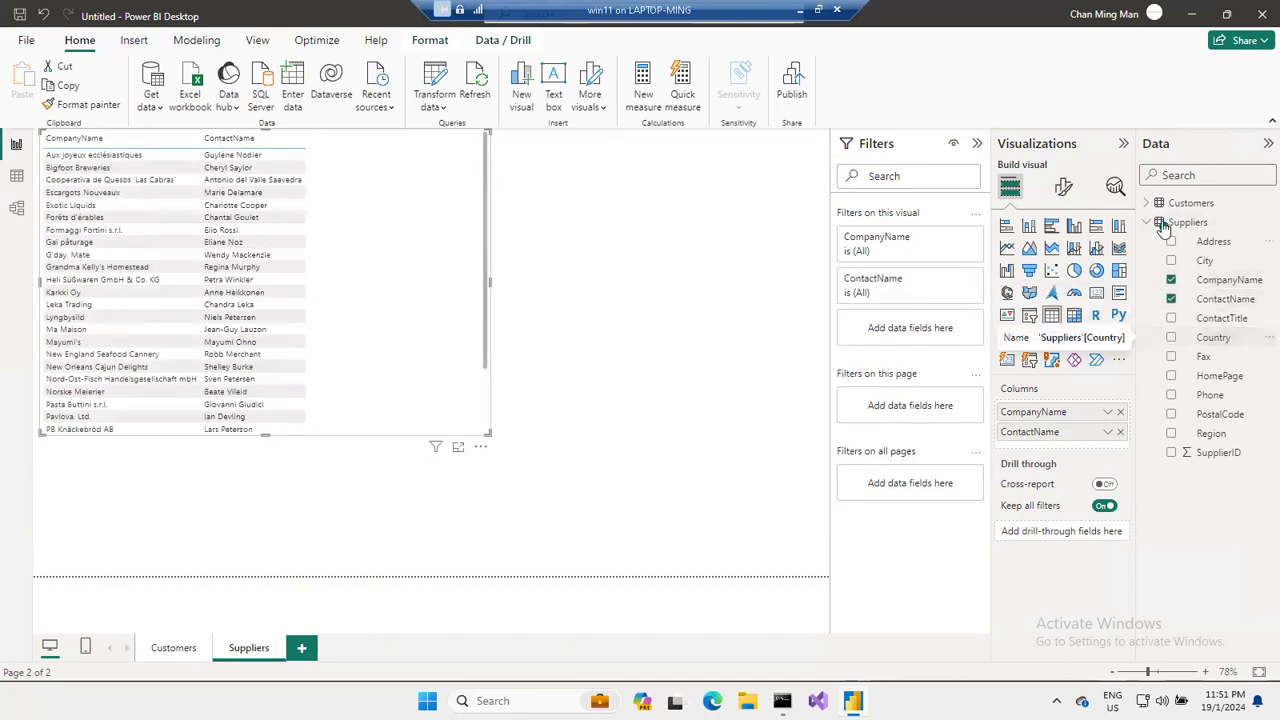
click(1172, 338)
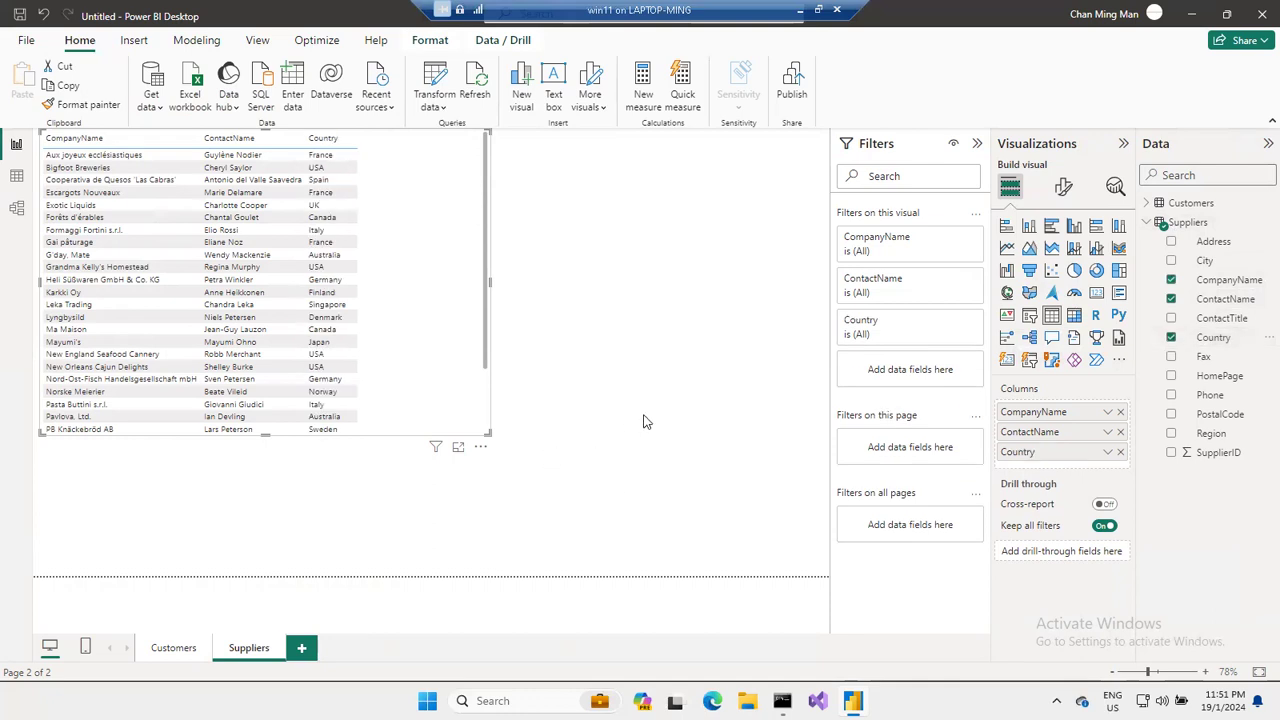
click(1148, 222)
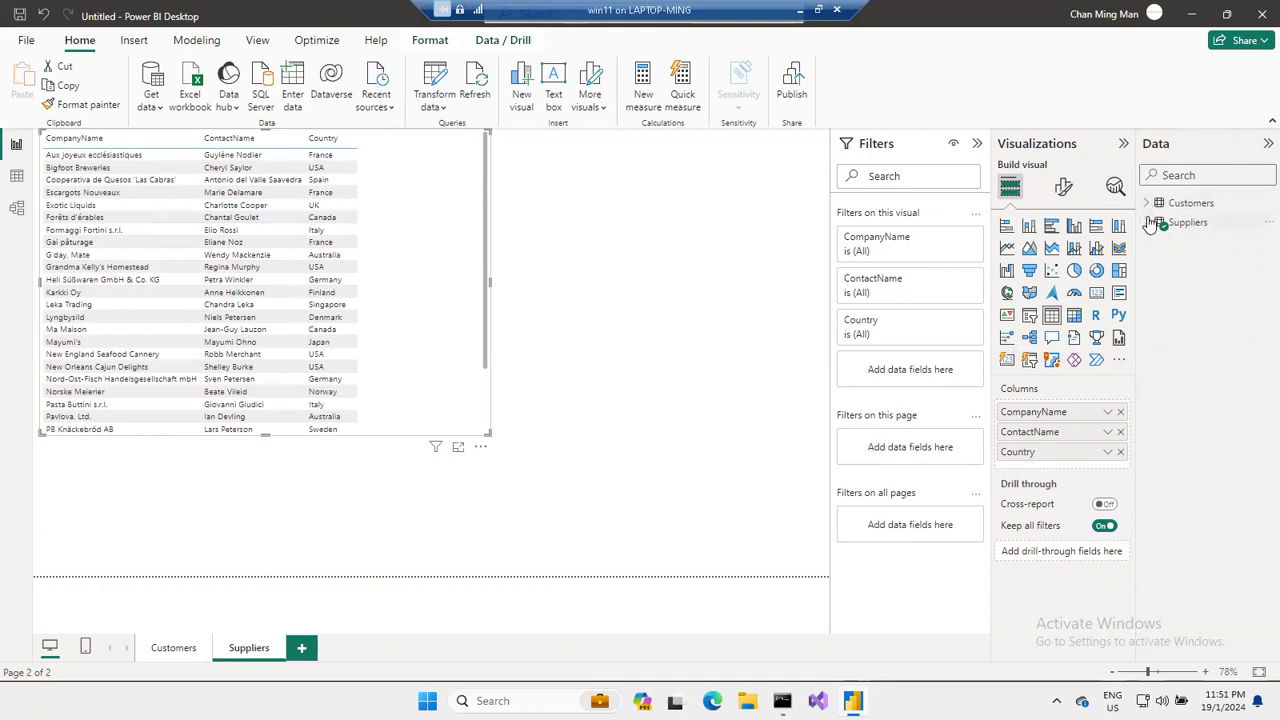
click(797, 360)
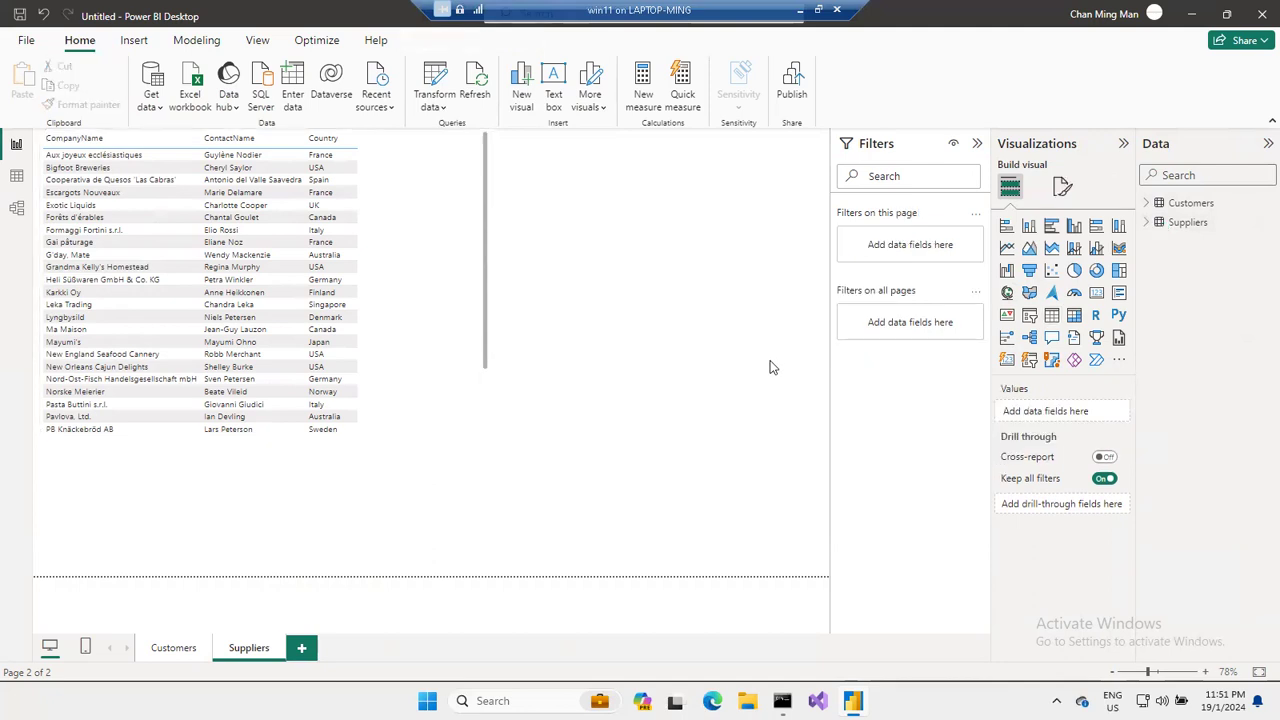
Save the report as a file named nw.
key(ctrl+s)
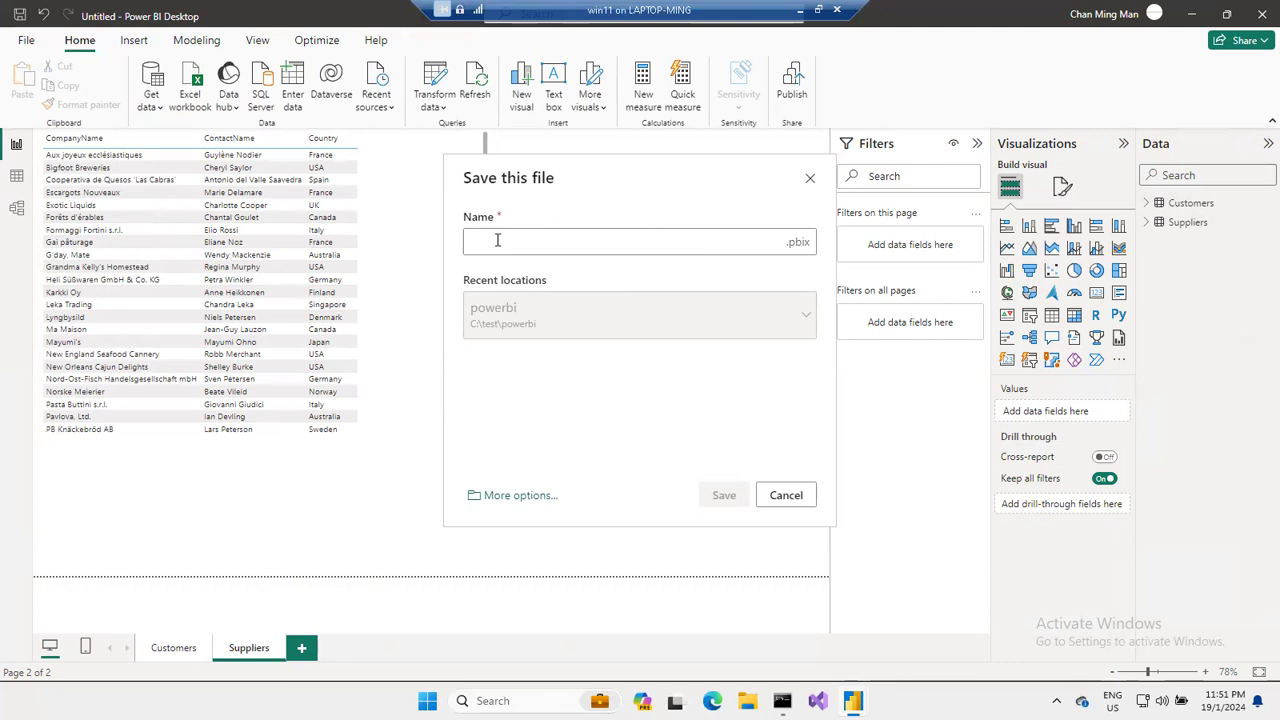
text(nw)
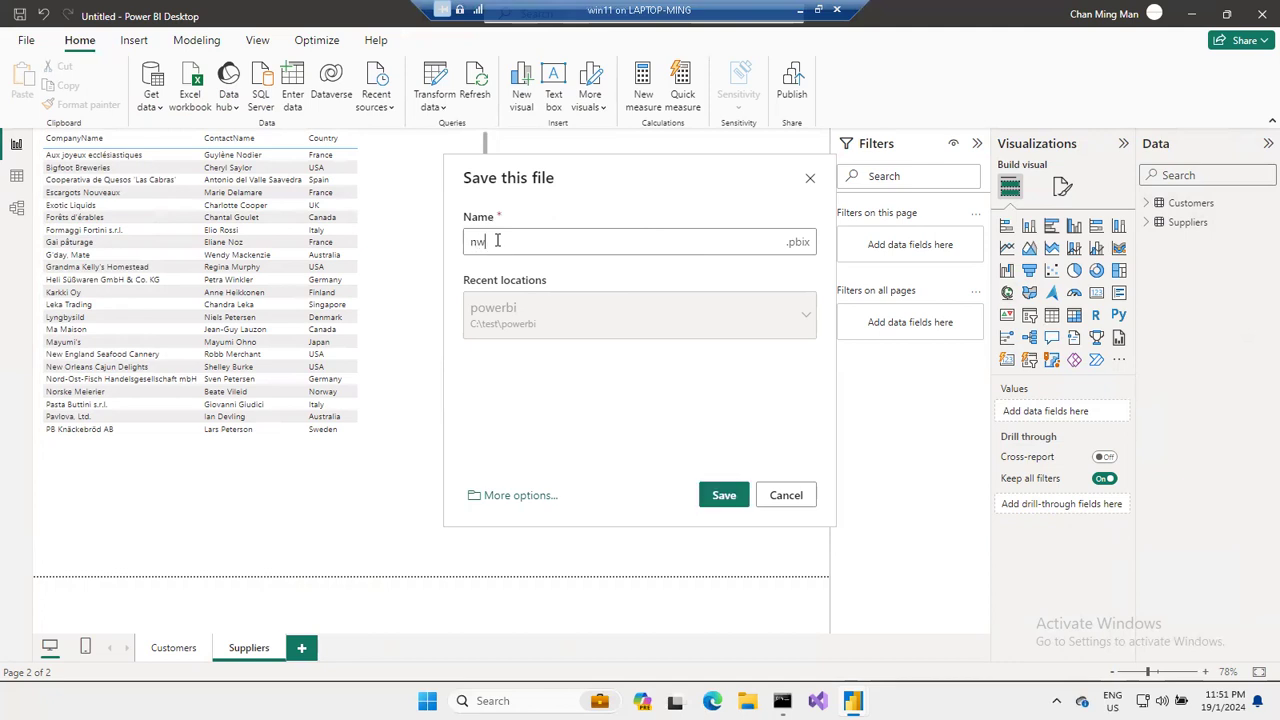
click(724, 495)
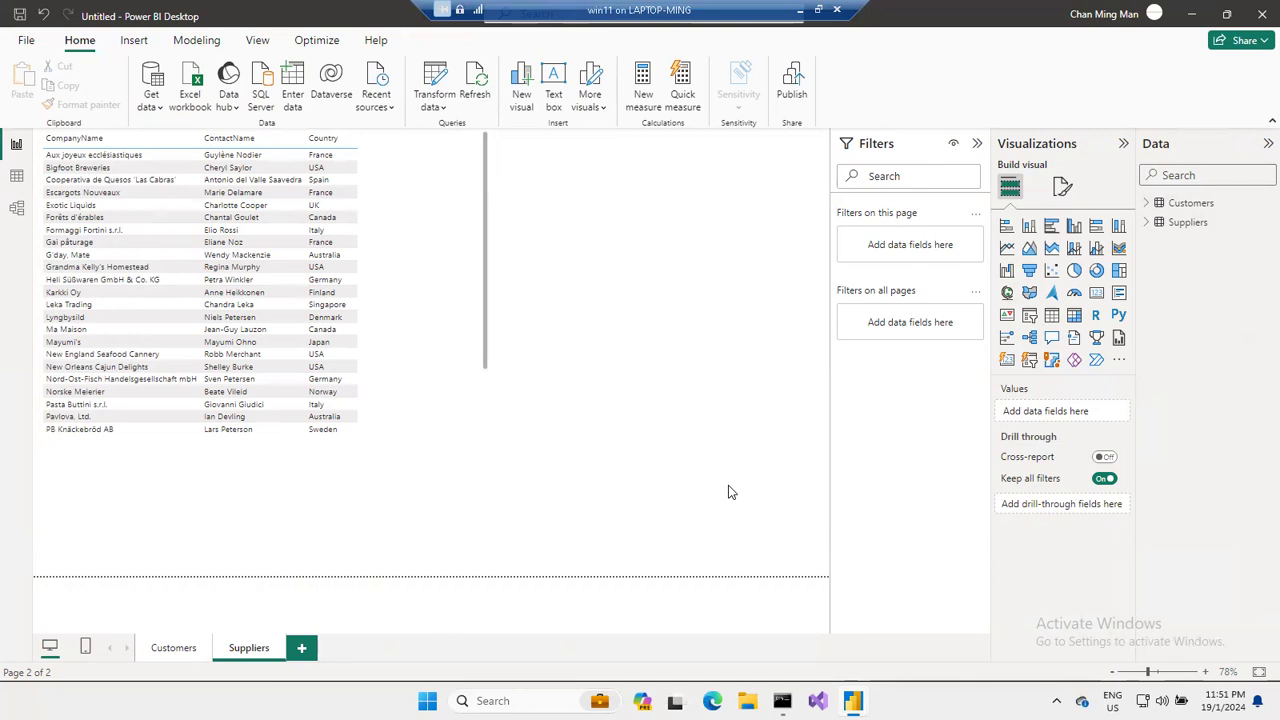
click(170, 650)
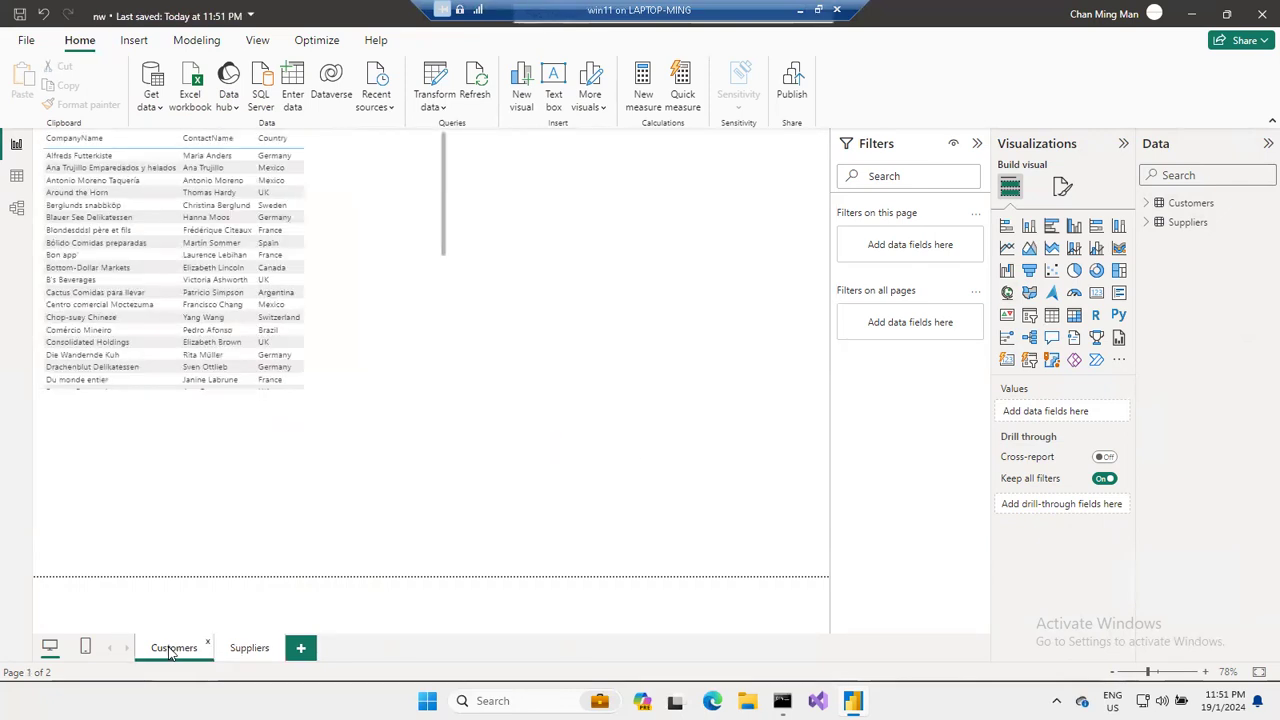
click(240, 650)
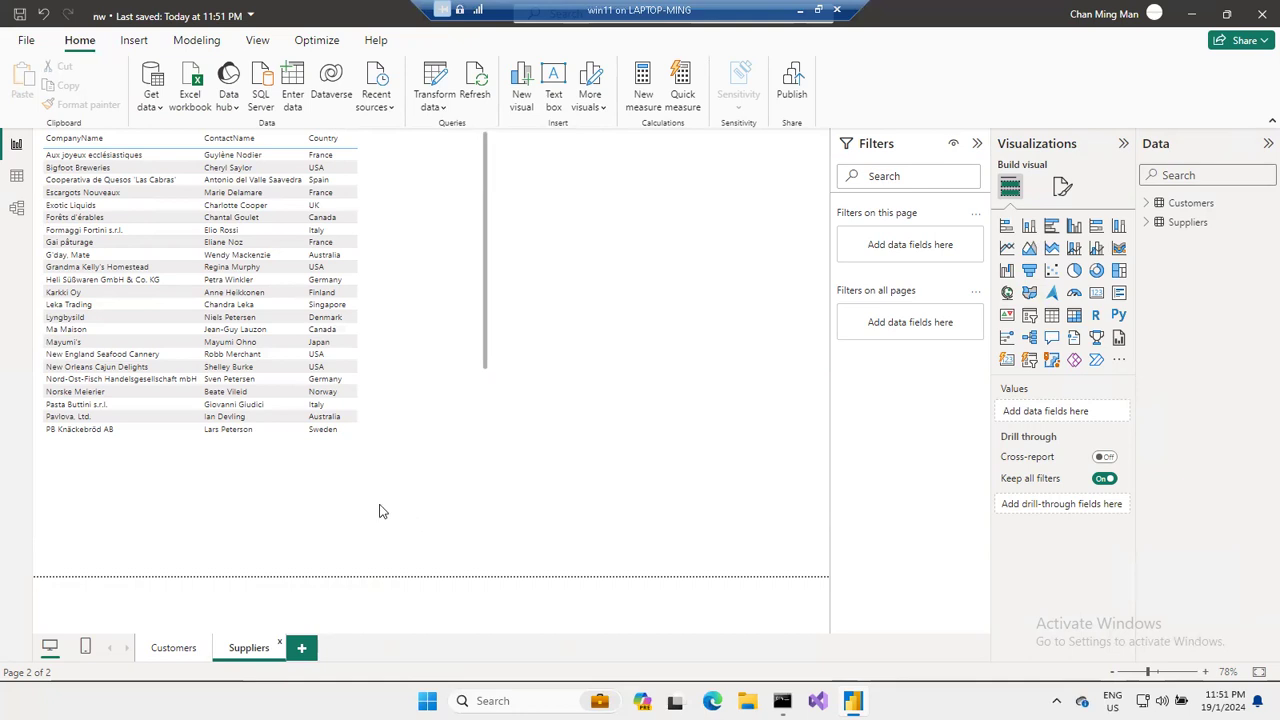
click(174, 648)
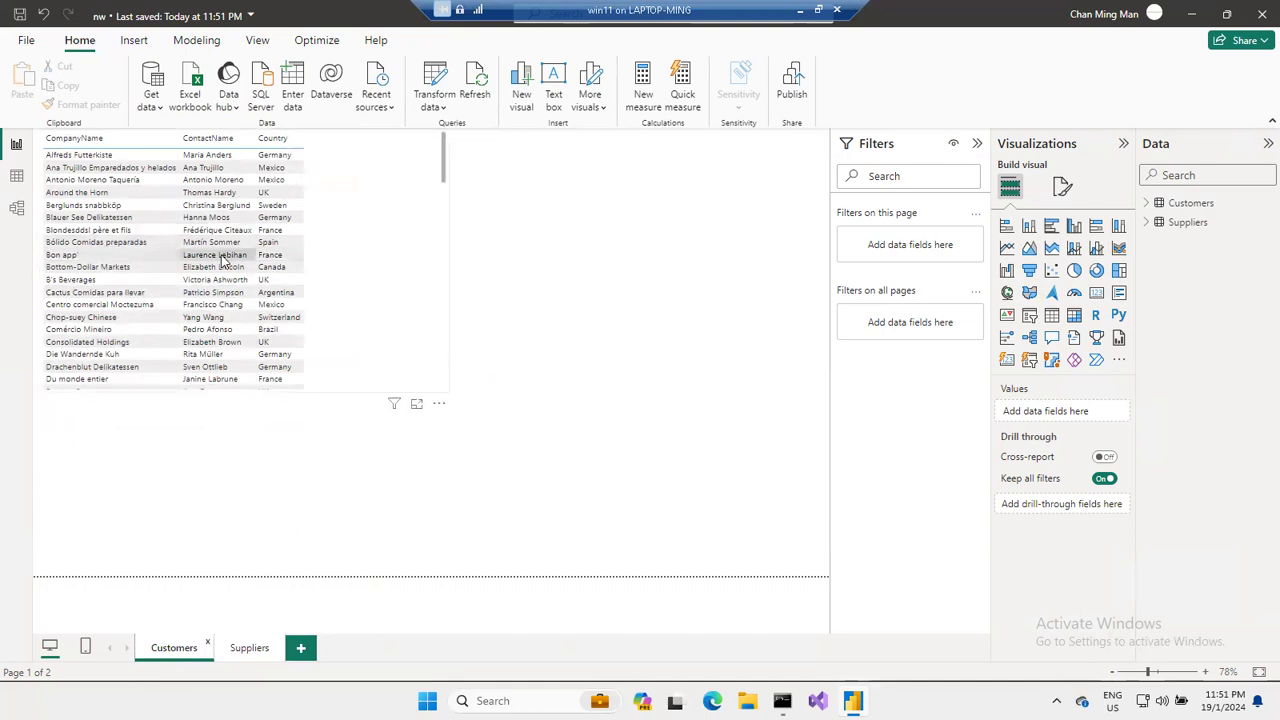
click(231, 317)
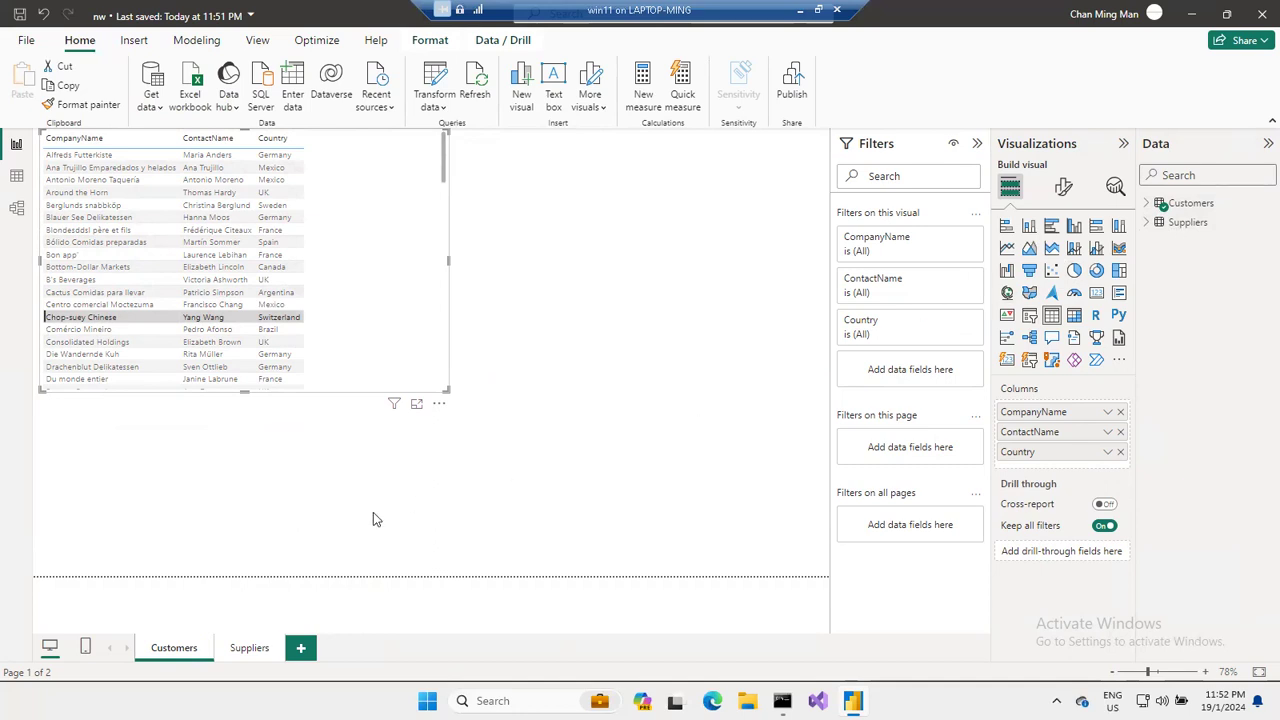
click(255, 650)
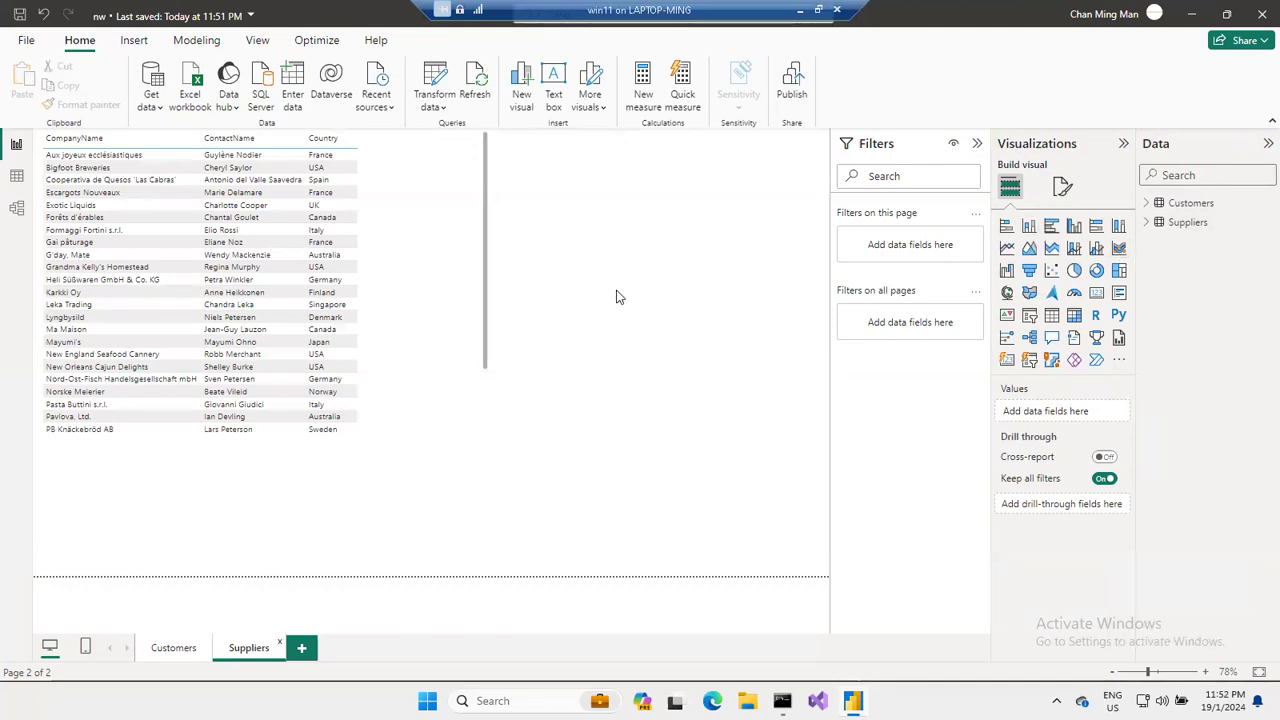
click(326, 283)
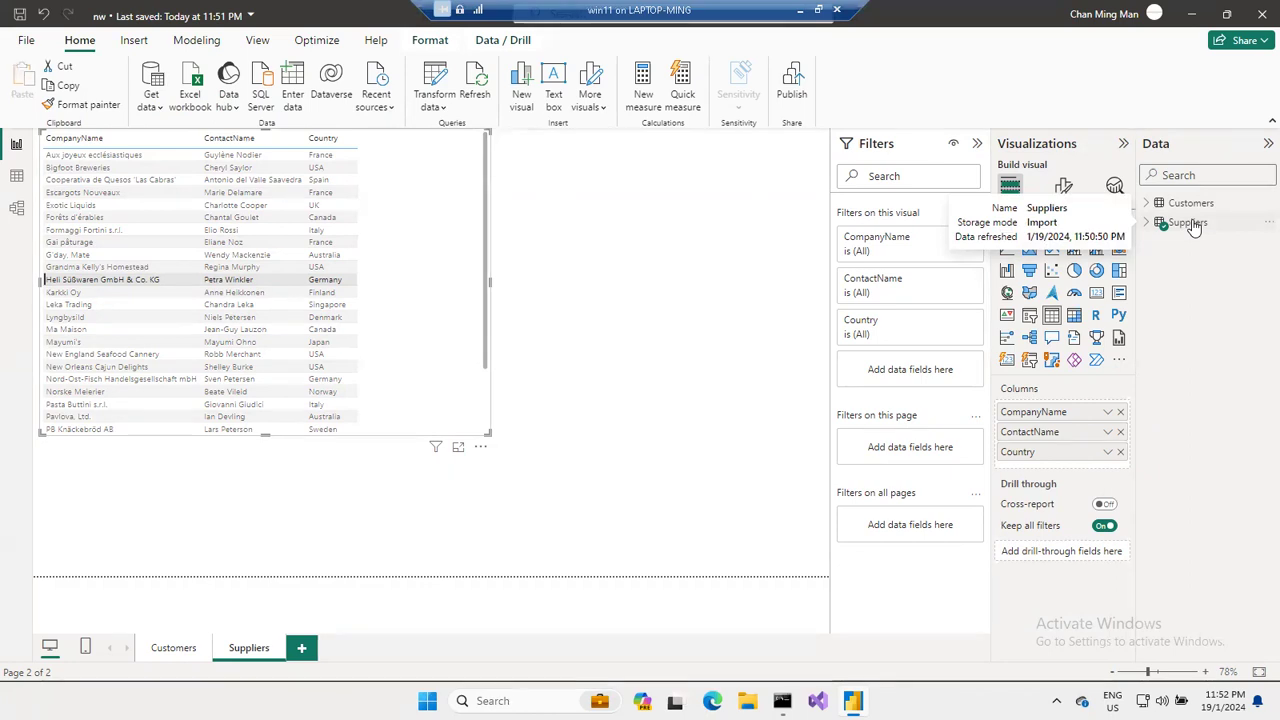
Open the Suppliers query in Power Query Editor and view its Source step's localhost databases.
right_click(1190, 225)
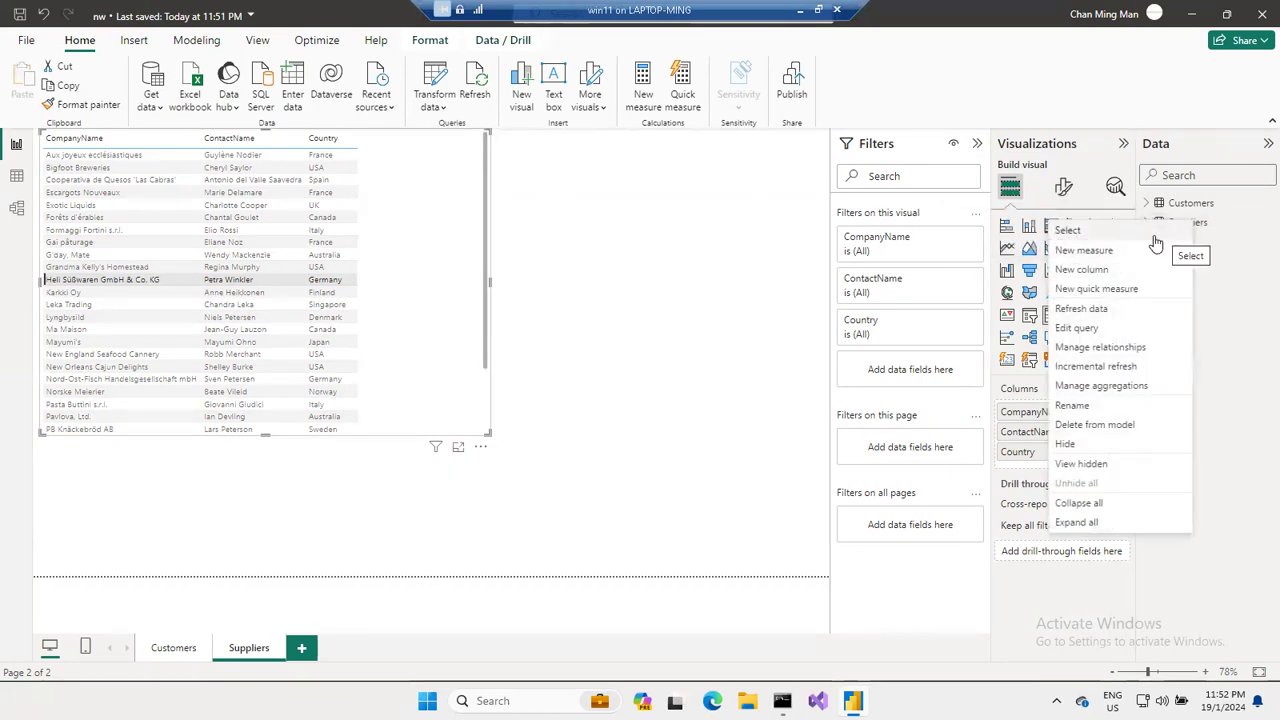
click(1103, 333)
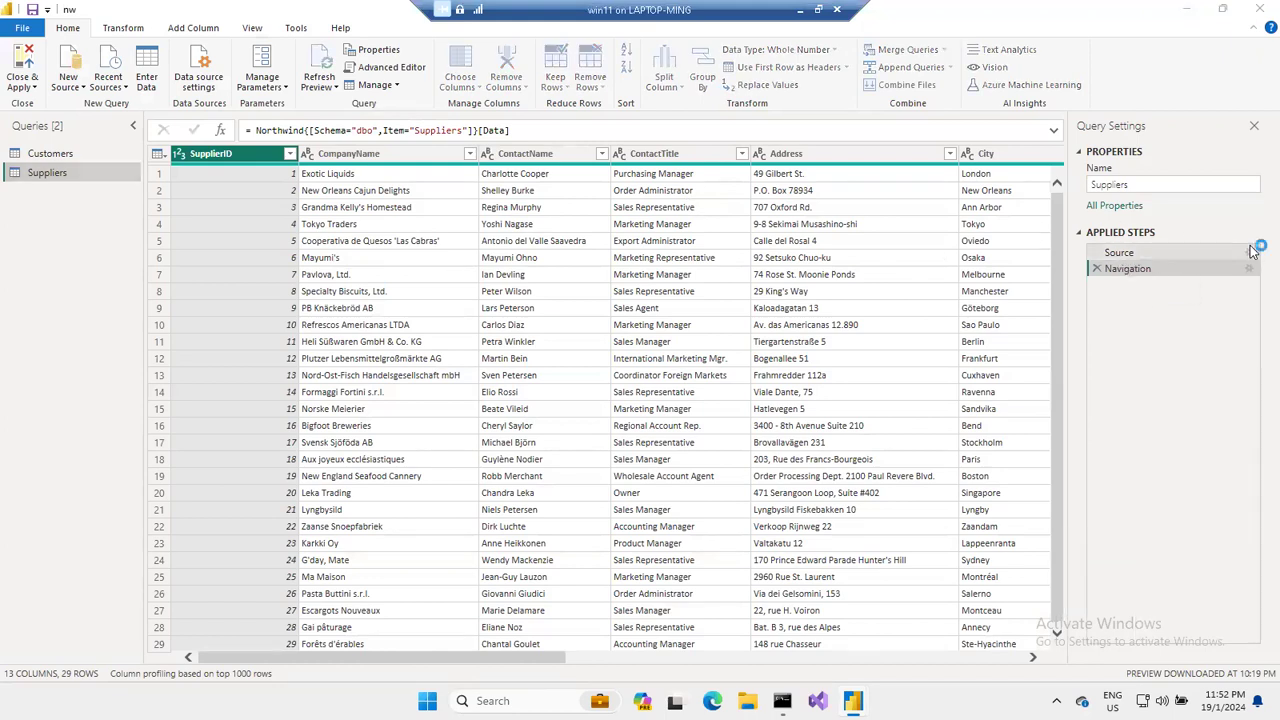
click(1253, 252)
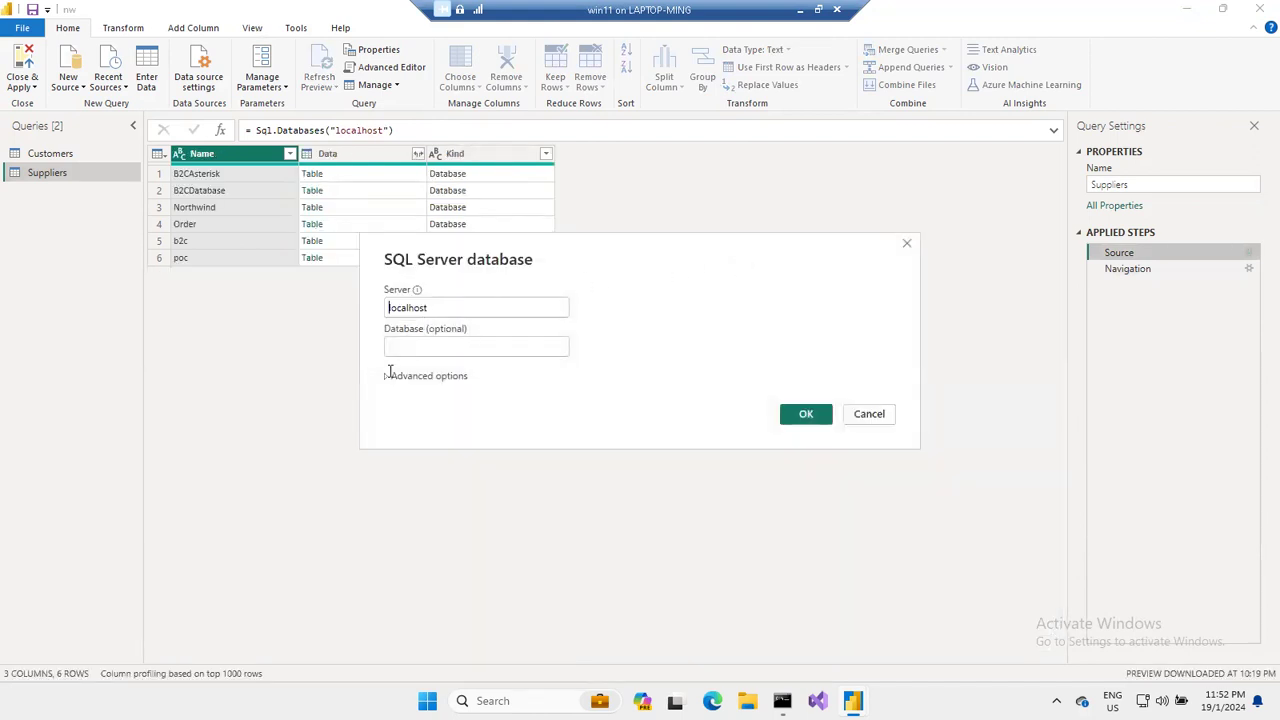
click(868, 414)
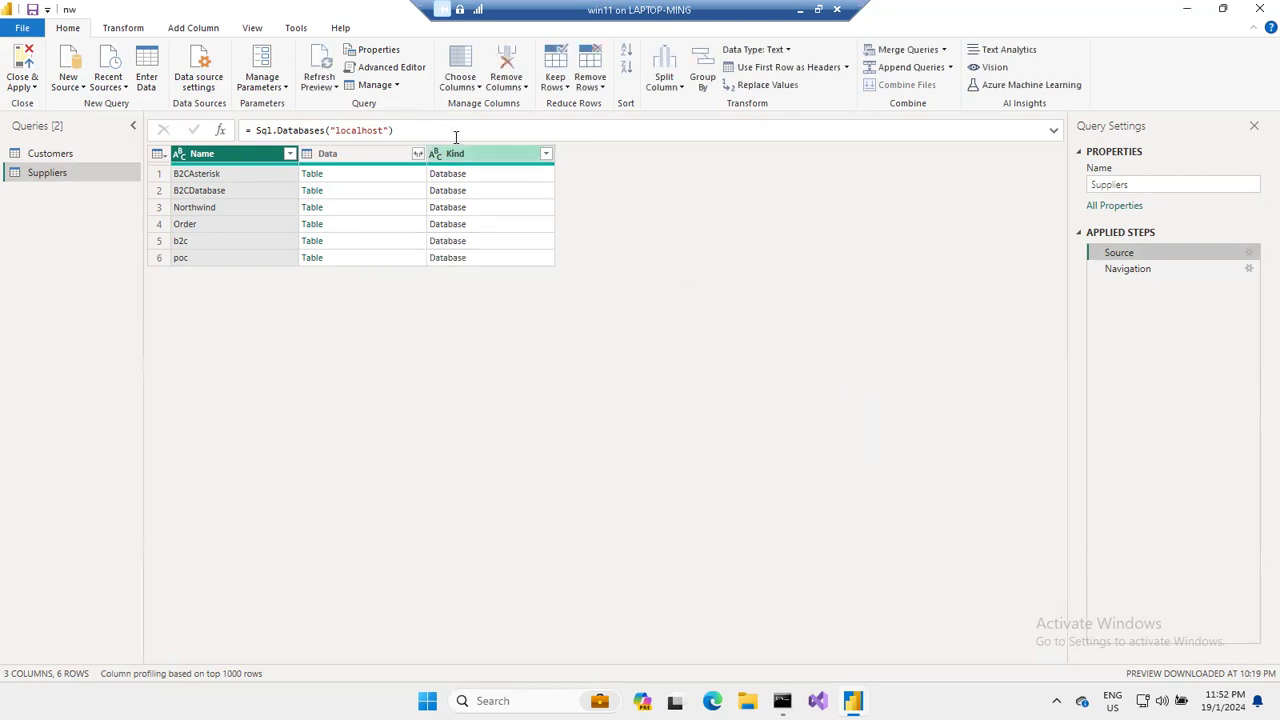
click(388, 68)
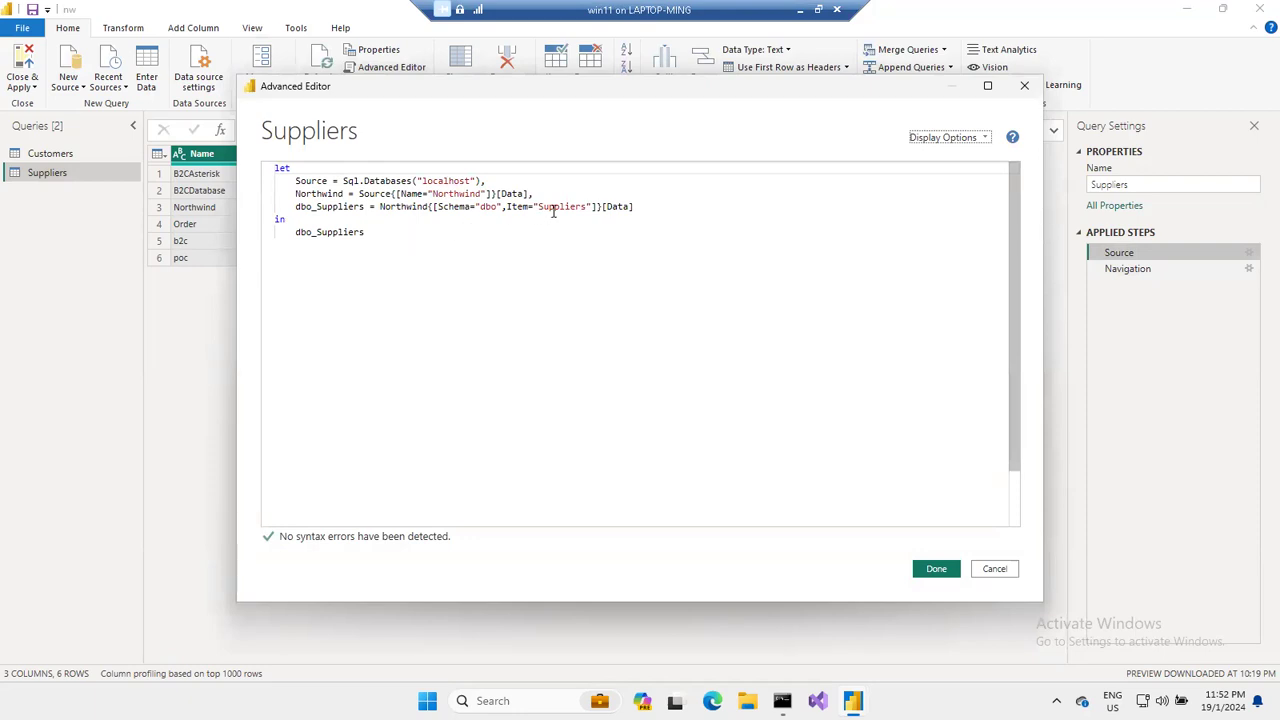
click(446, 183)
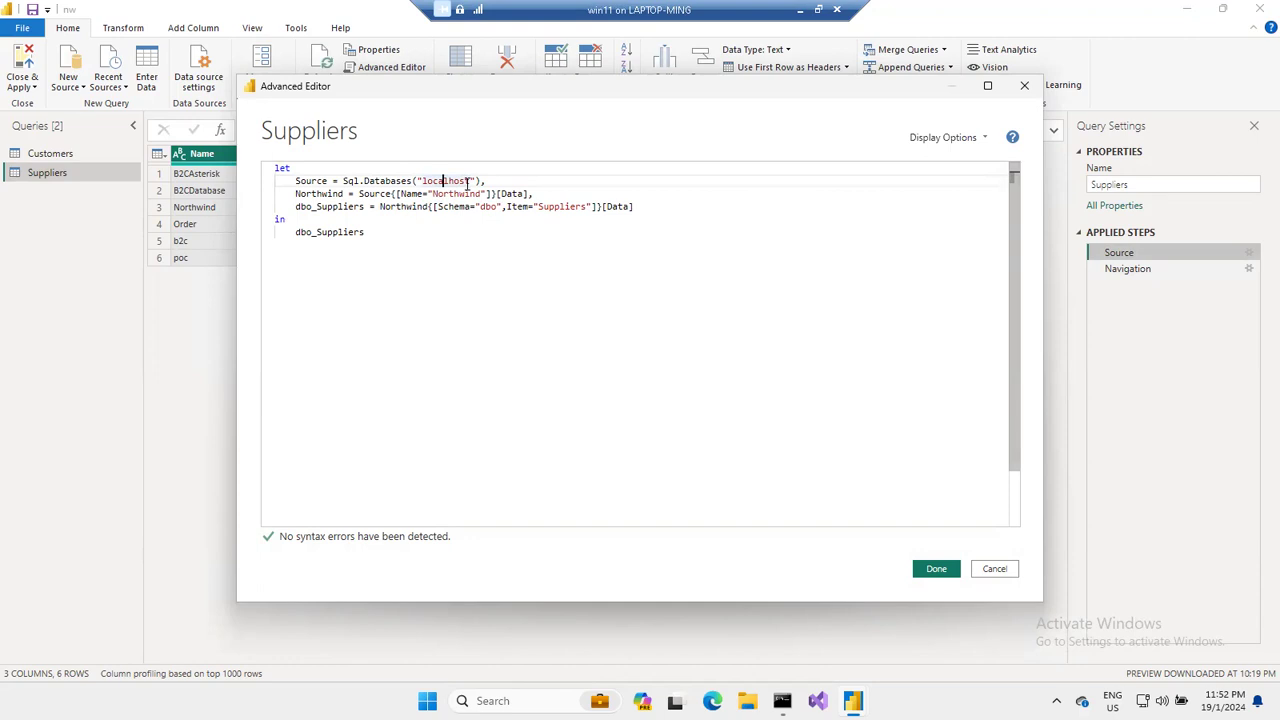
drag(481, 193, 428, 194)
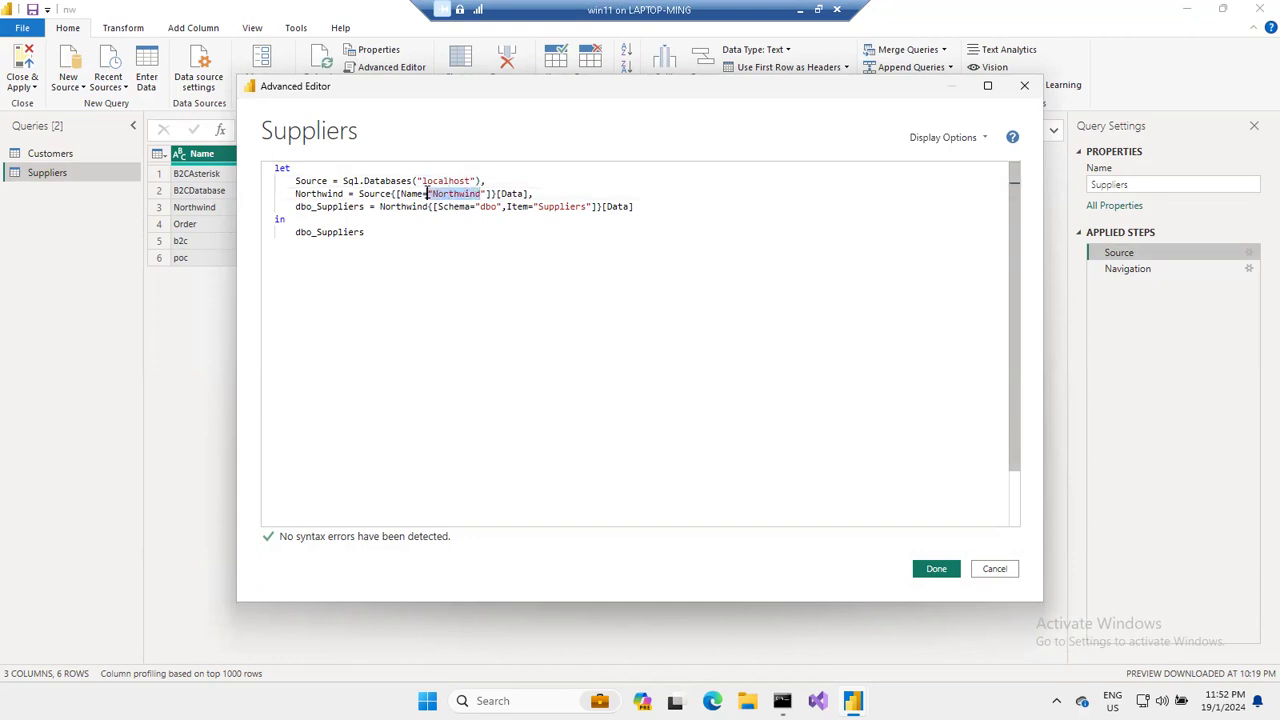
drag(585, 206, 543, 206)
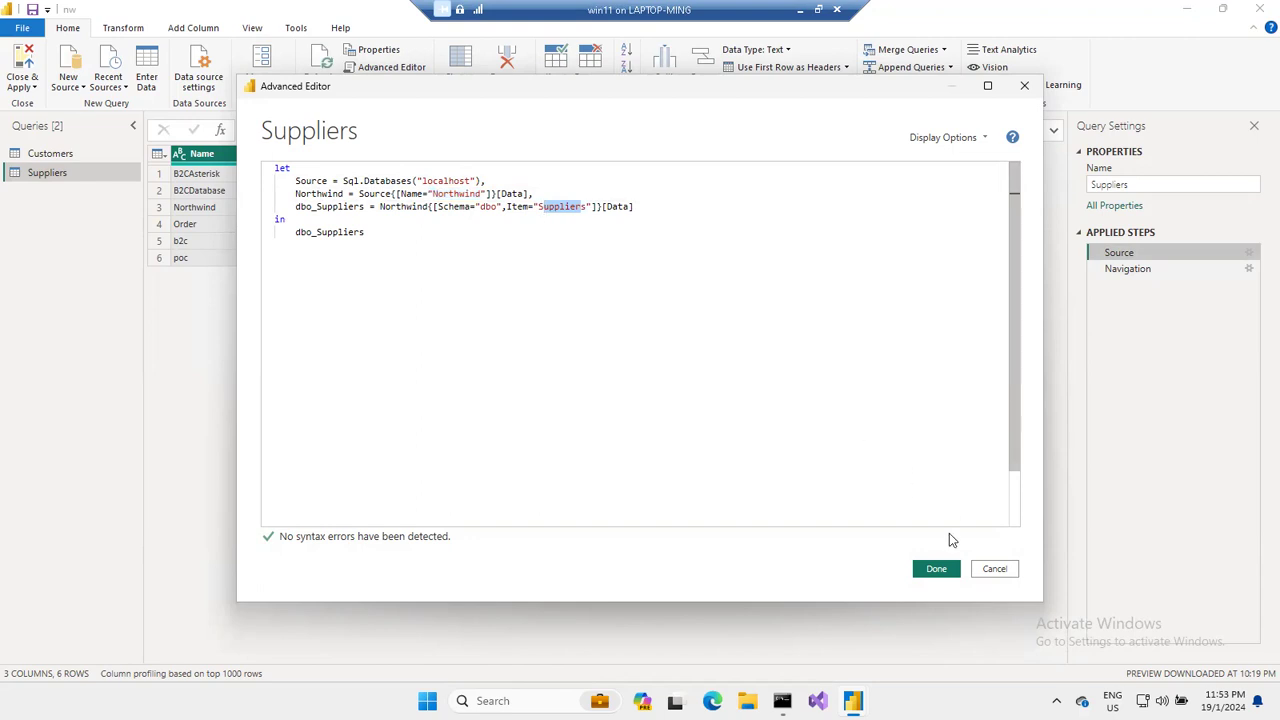
click(940, 569)
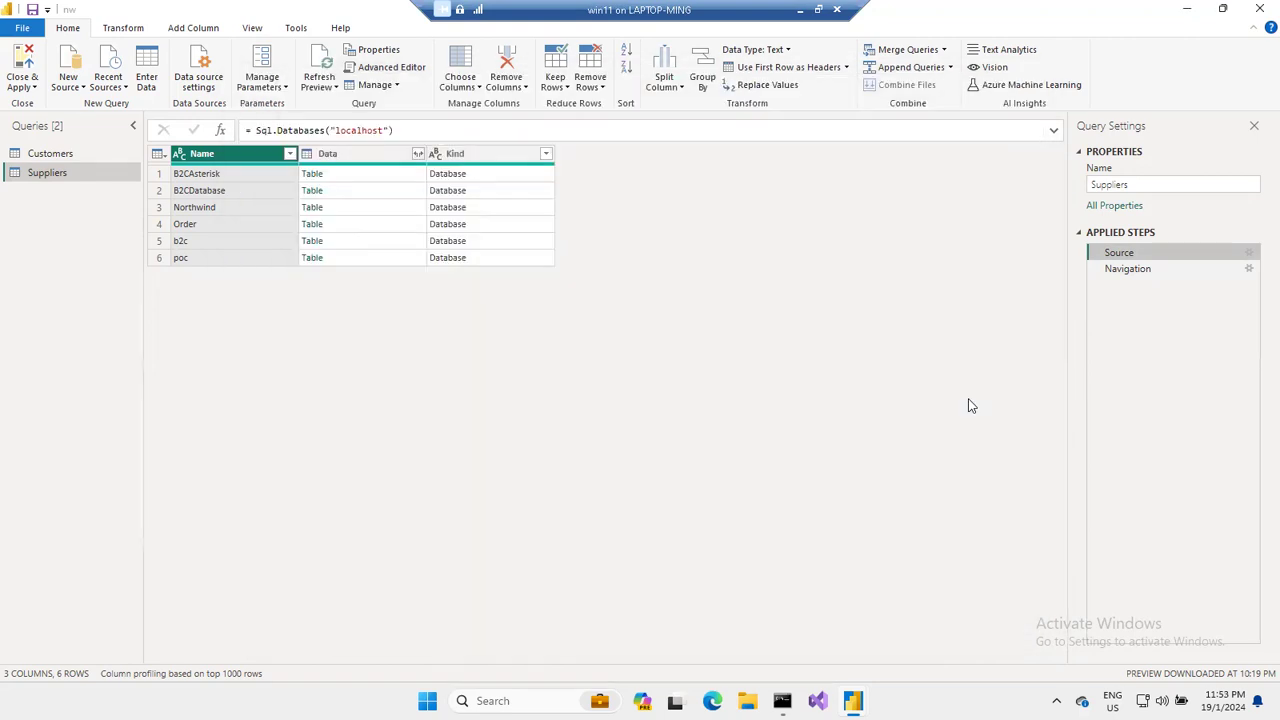
Leave the Suppliers query and open the Customers query for editing from the Data pane.
click(1258, 8)
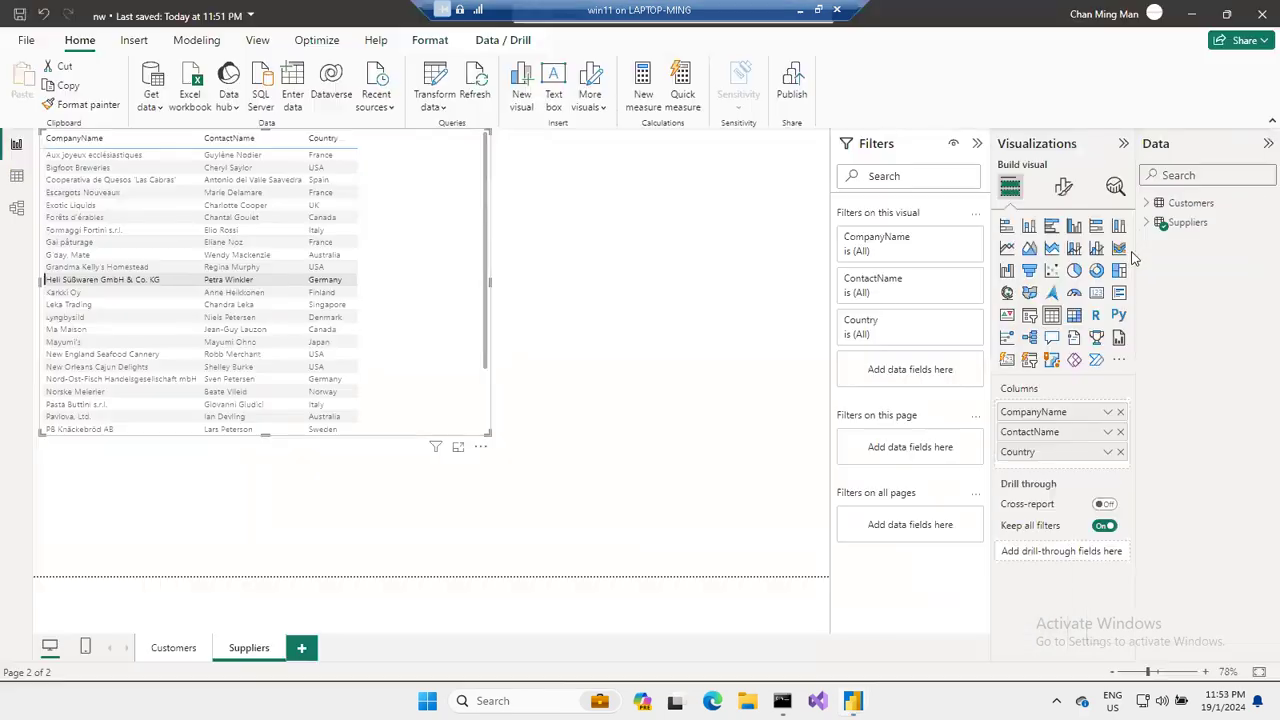
right_click(1184, 204)
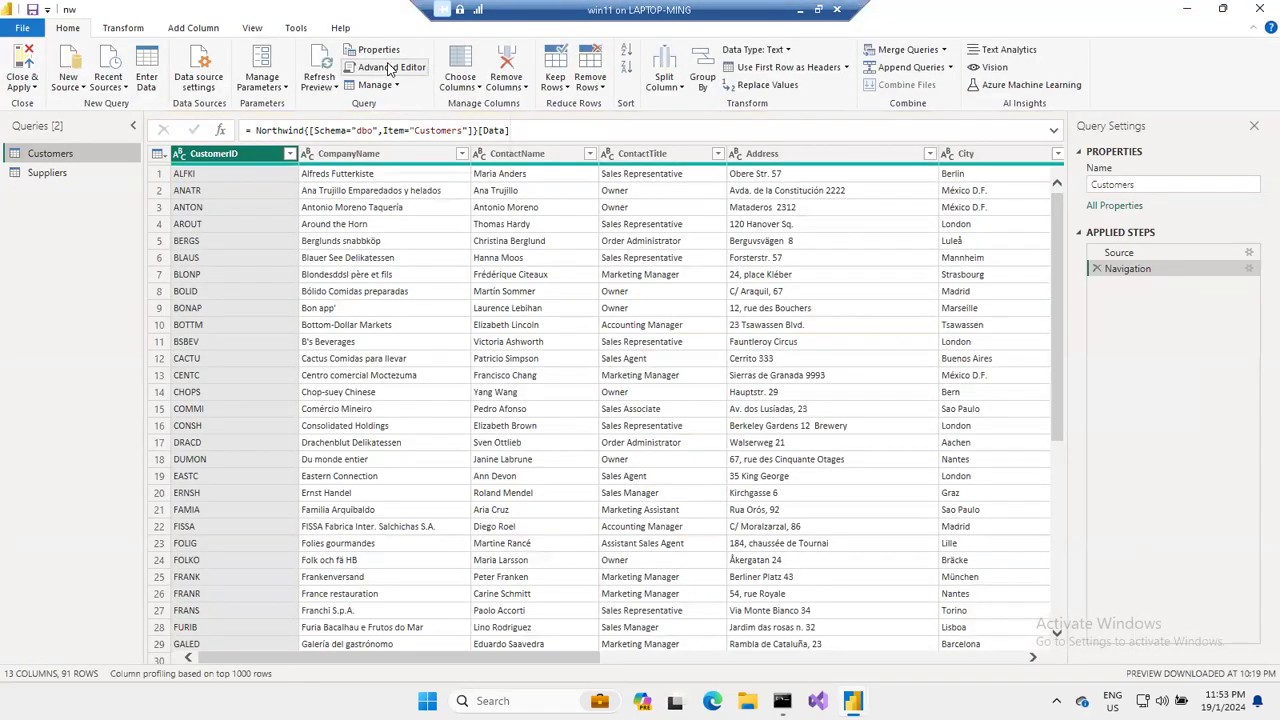
Review the Customers M code: localhost source, Northwind database, Customers table, and final step.
click(391, 67)
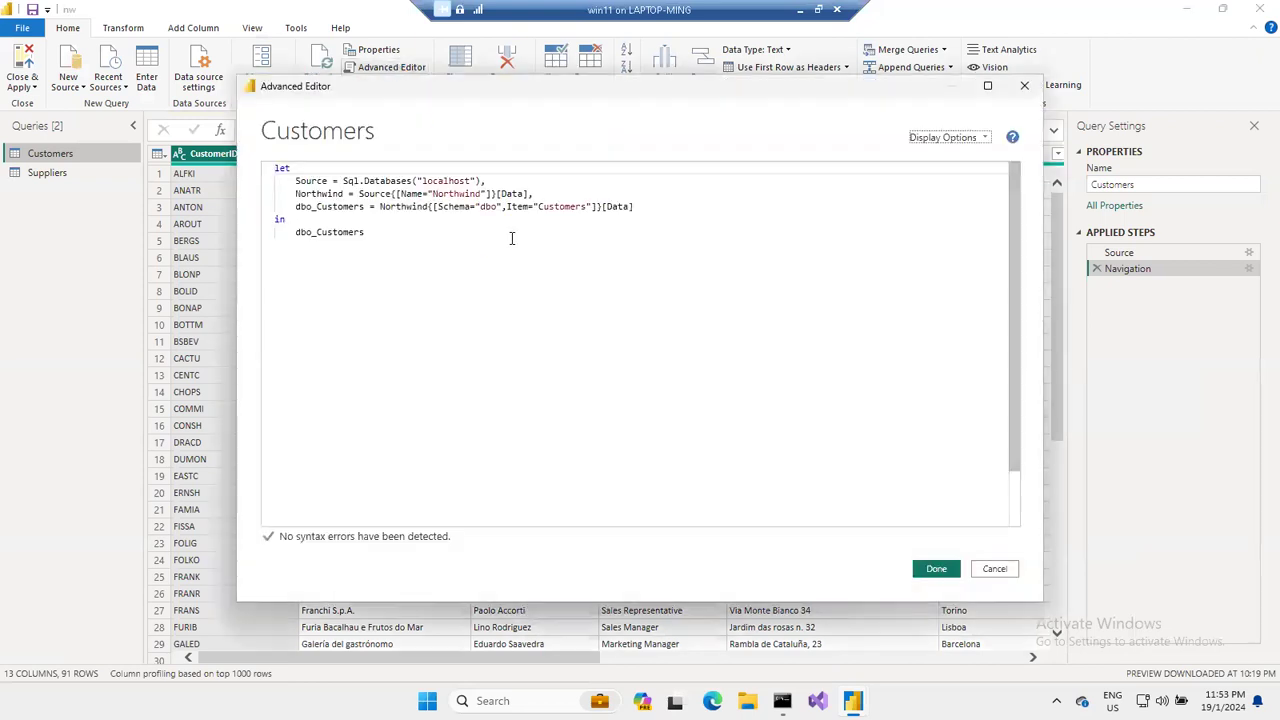
click(445, 184)
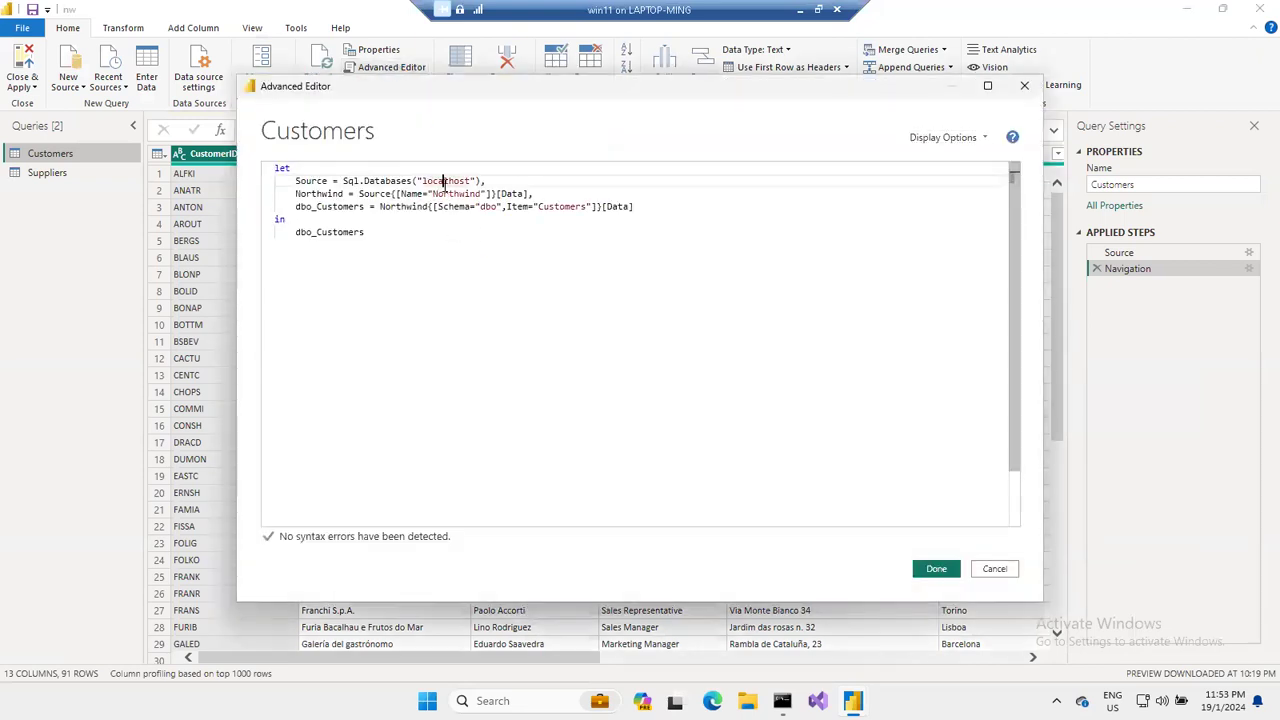
click(461, 195)
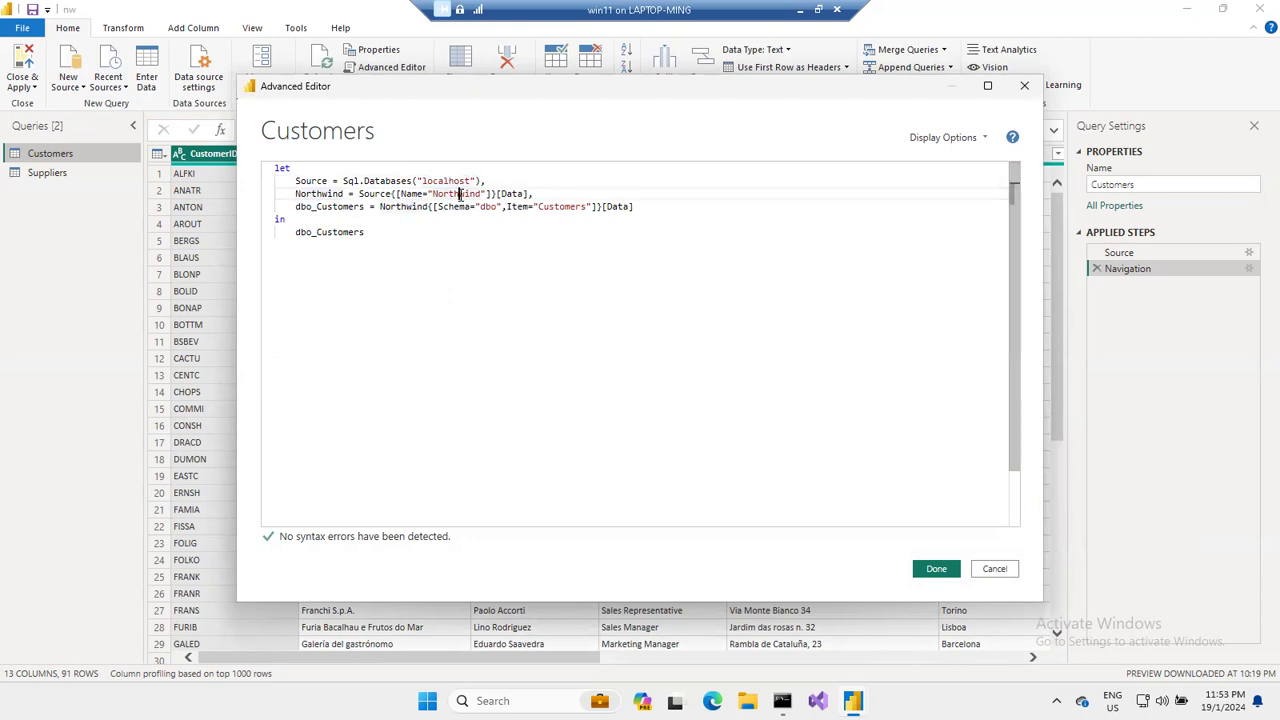
click(558, 206)
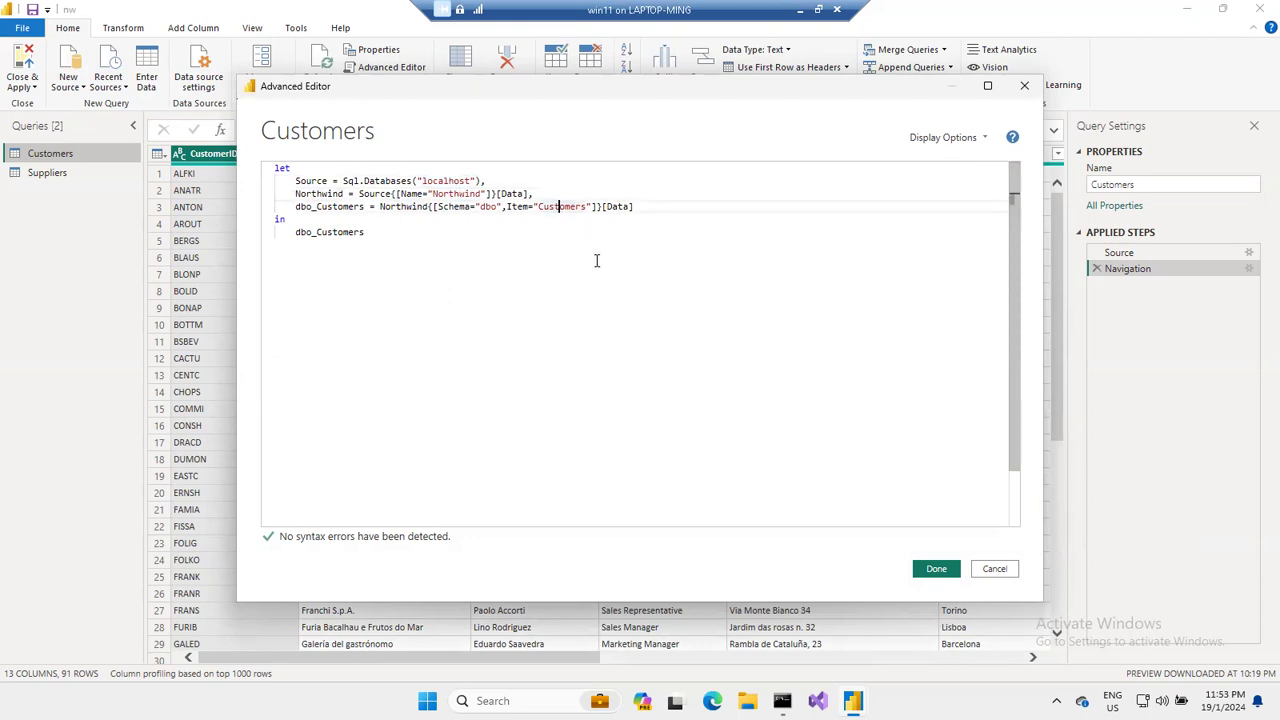
click(352, 232)
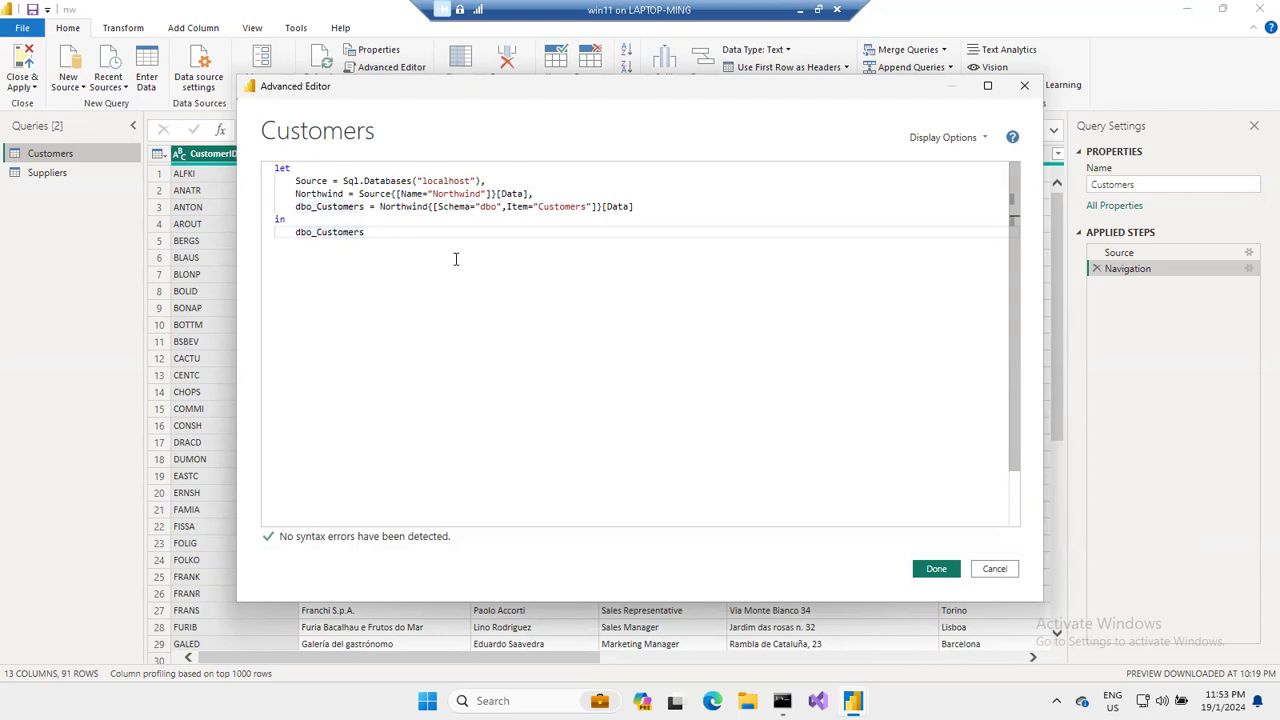